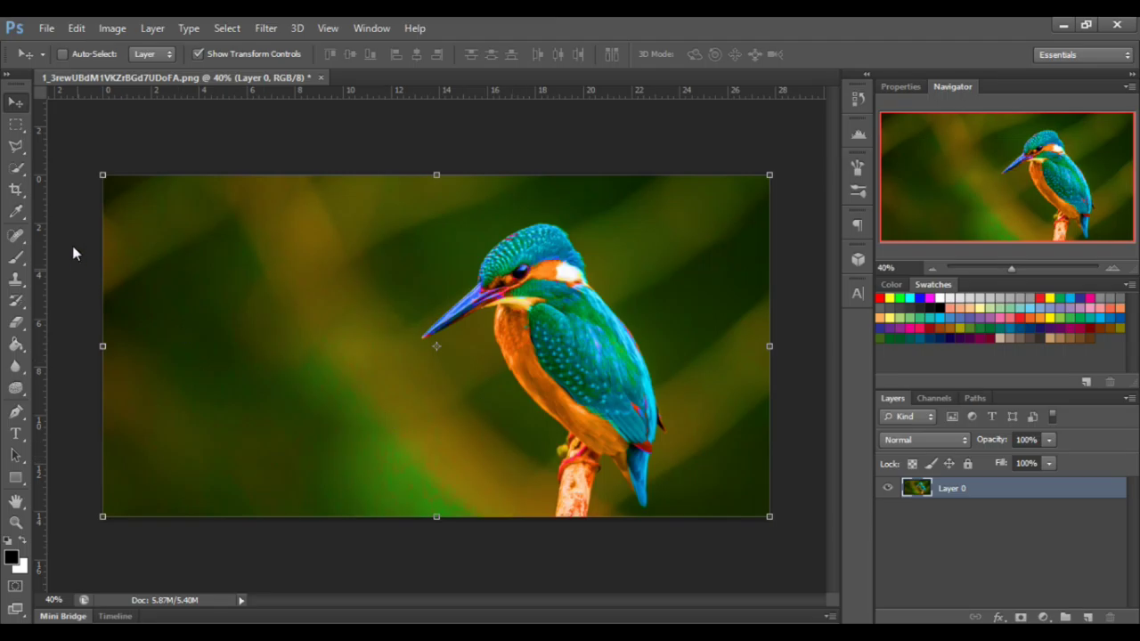
Start a Polygonal Lasso outline of the kingfisher beneath the beak, tracing around the beak tip and up the front of the head
click(11, 148)
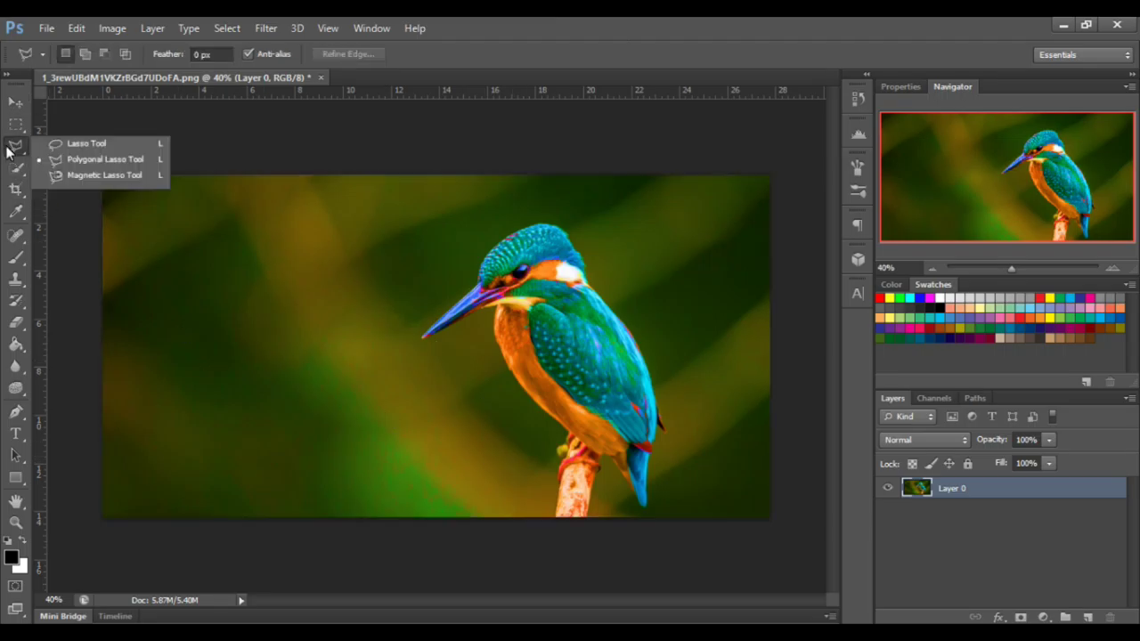
click(88, 164)
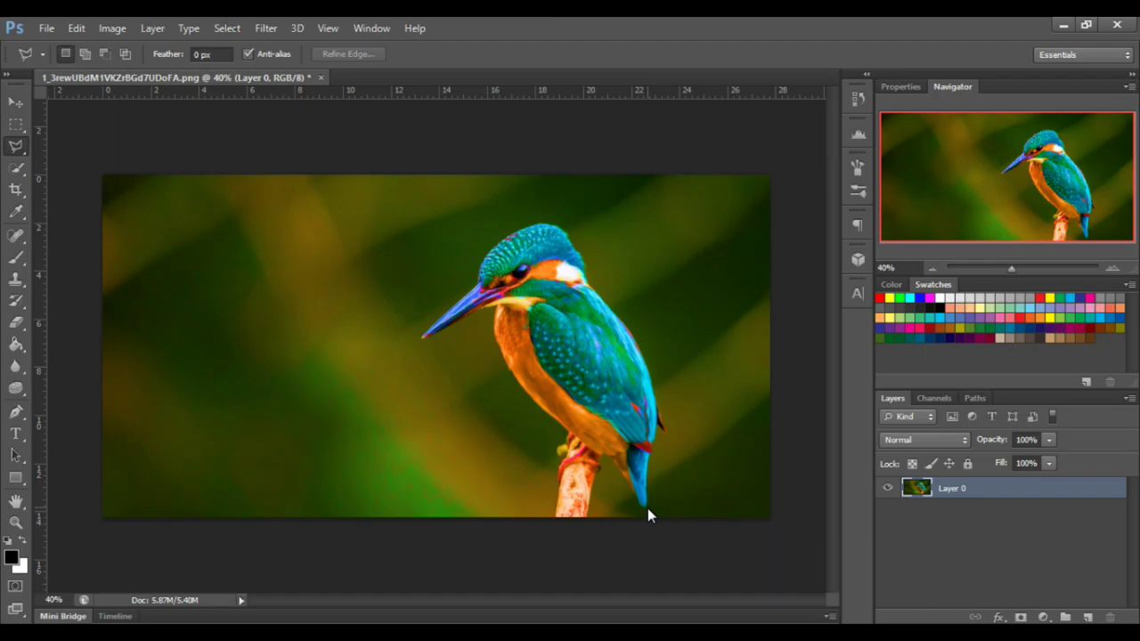
scroll(647, 508, up, 3)
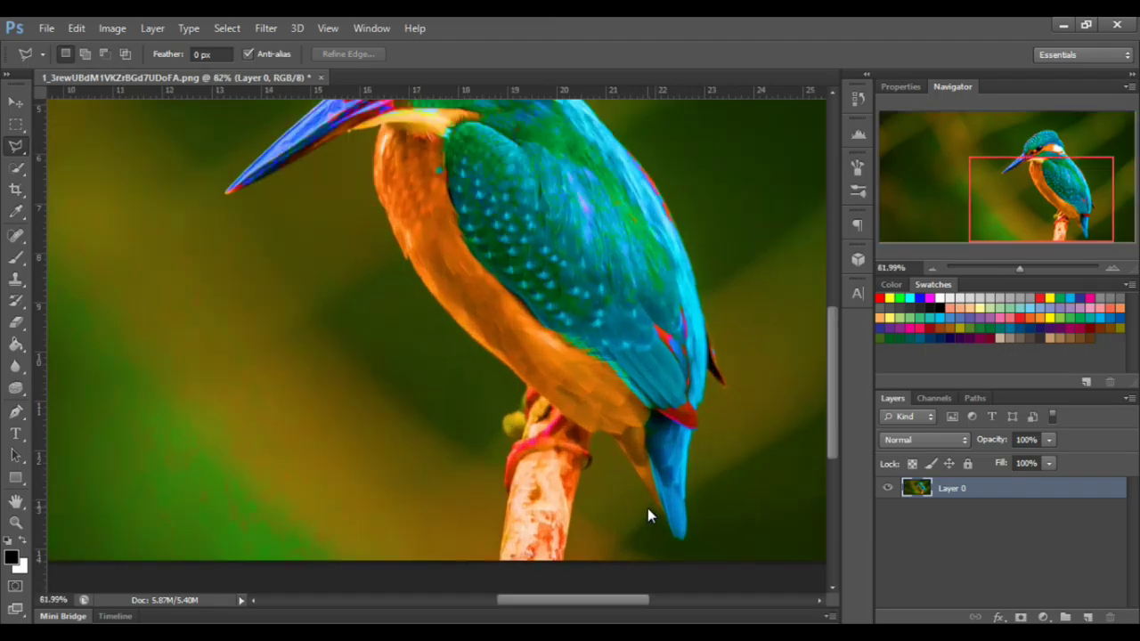
scroll(648, 508, down, 2)
scroll(648, 508, up, 2)
scroll(648, 506, up, 3)
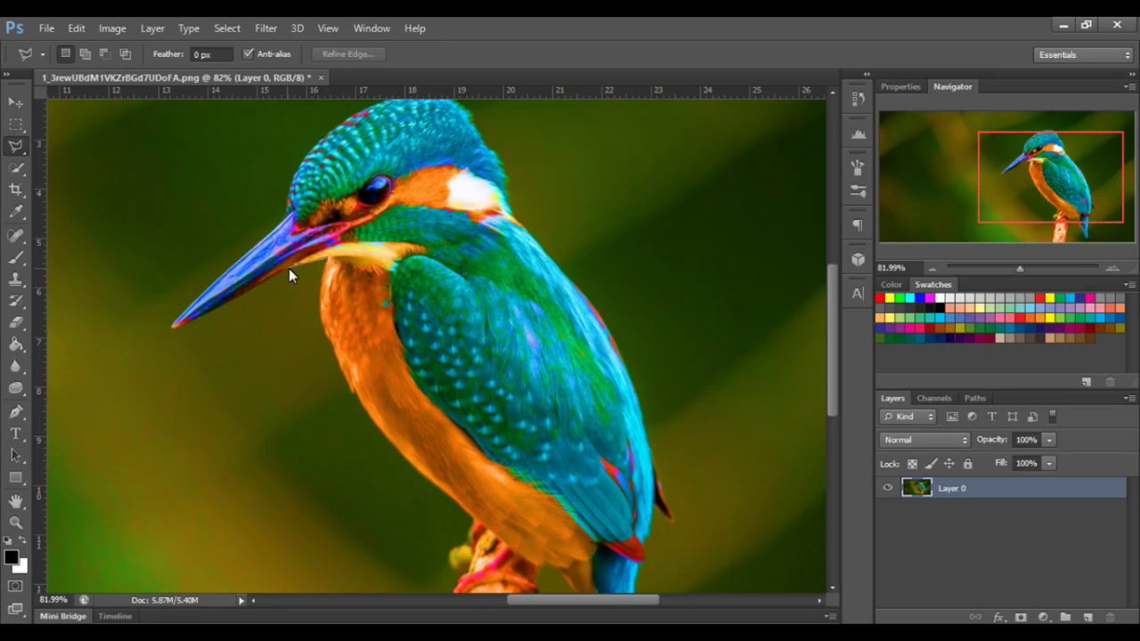
click(292, 268)
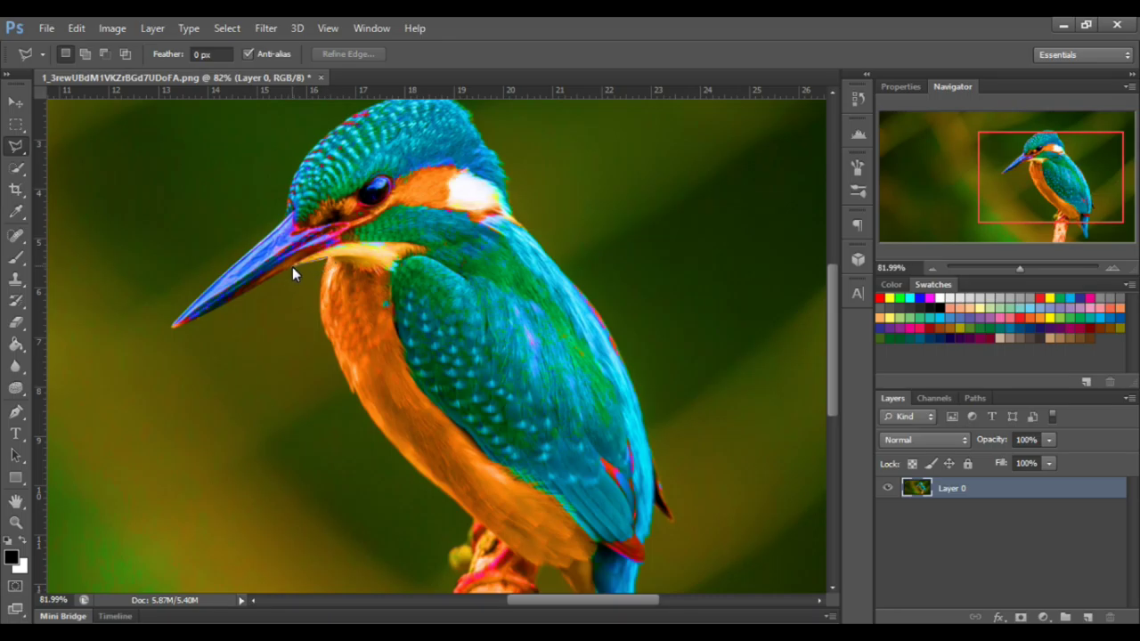
click(171, 327)
click(170, 330)
click(287, 212)
click(297, 167)
click(338, 125)
Continue the lasso outline over the crown, down the back and around the dark wing tip to the base of the tail
scroll(455, 151, up, 3)
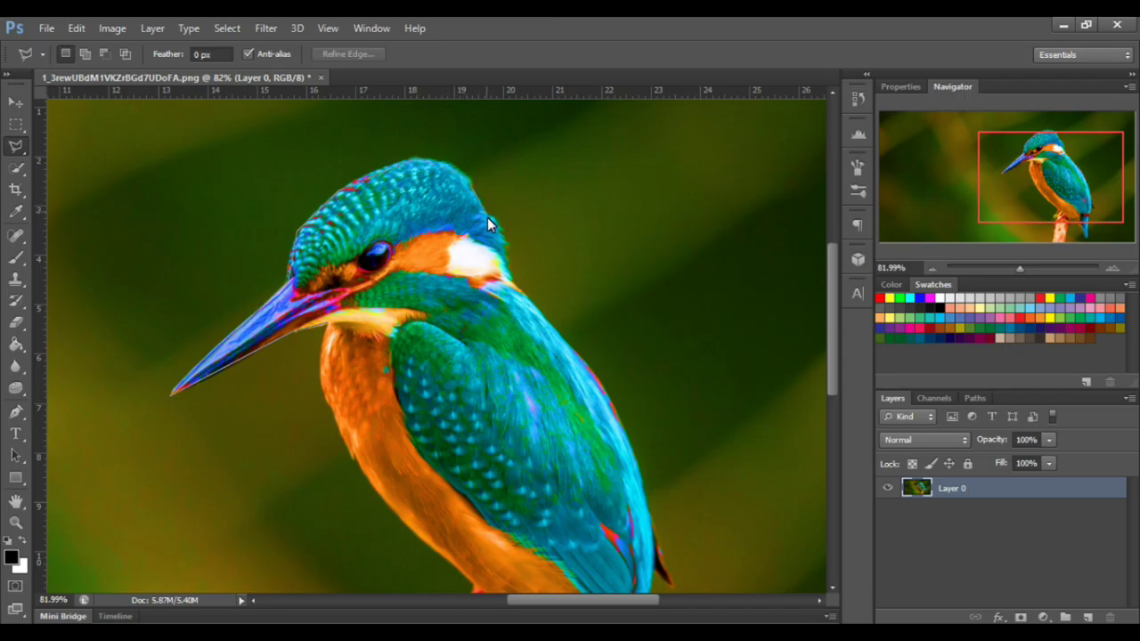
click(577, 352)
scroll(656, 571, down, 2)
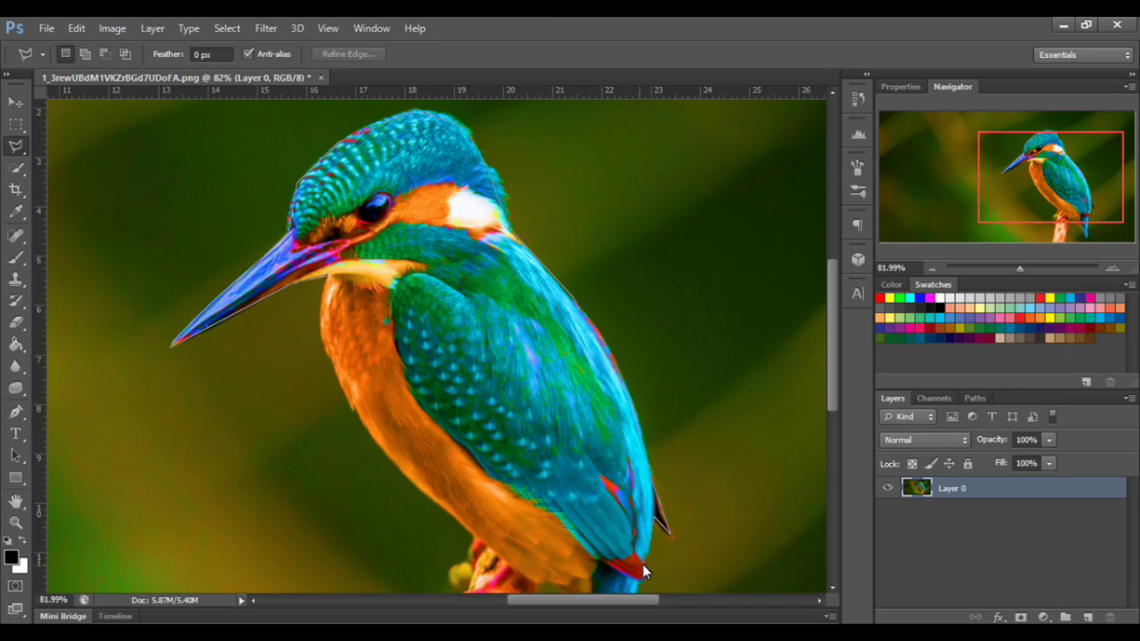
scroll(640, 589, down, 1)
scroll(636, 608, down, 5)
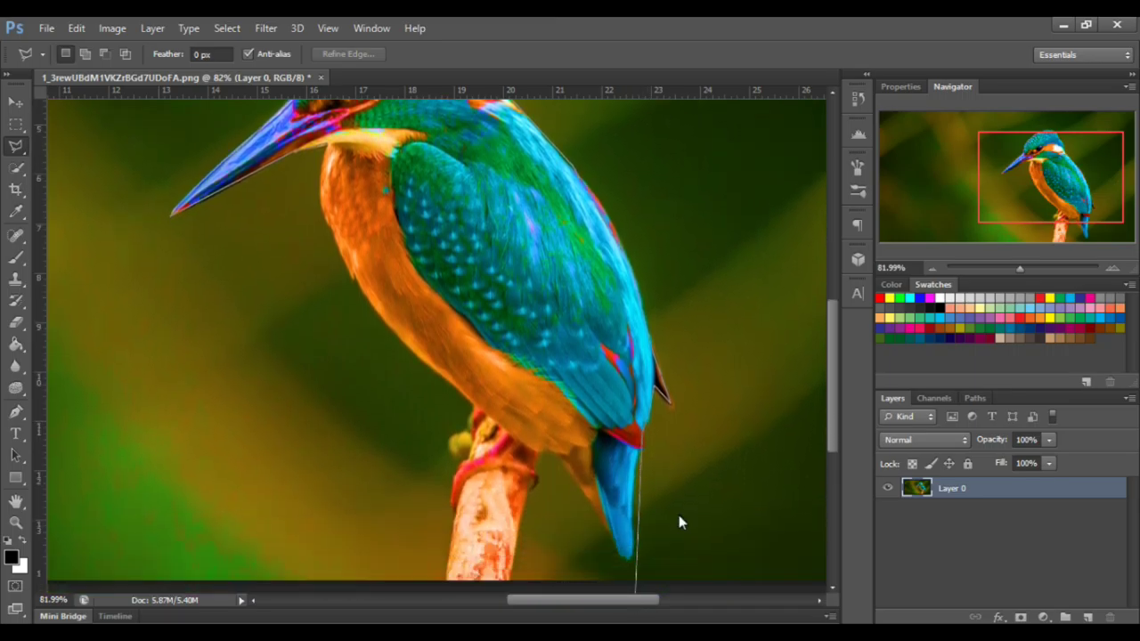
click(638, 456)
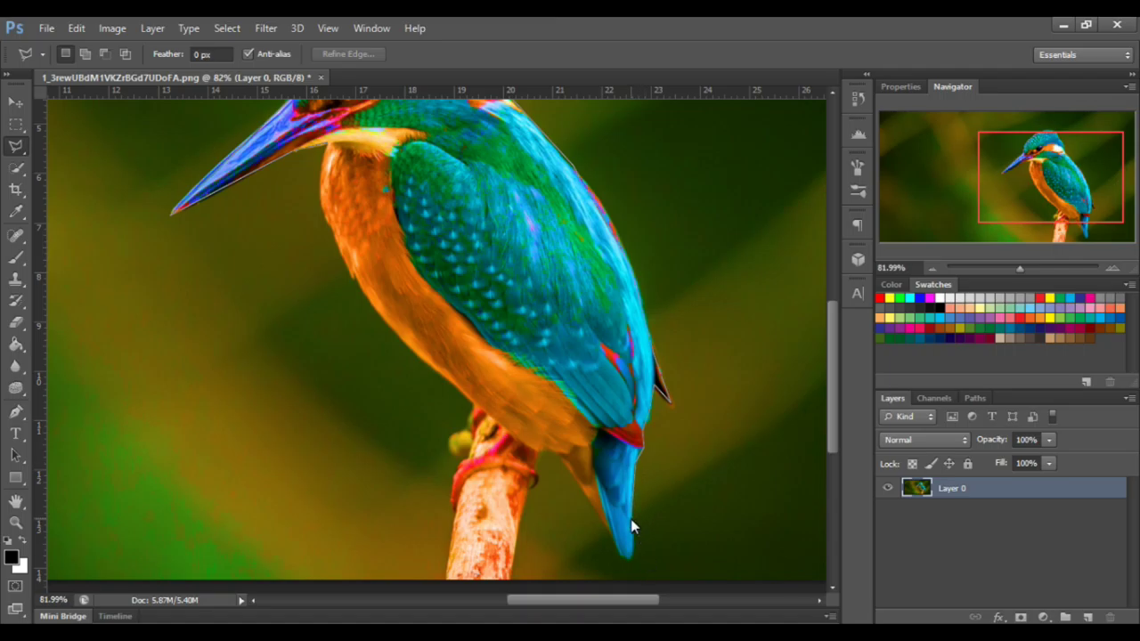
Extend the lasso outline around the tail and feet, down the branch and across just below the image's lower edge
click(630, 555)
click(599, 529)
scroll(502, 544, down, 2)
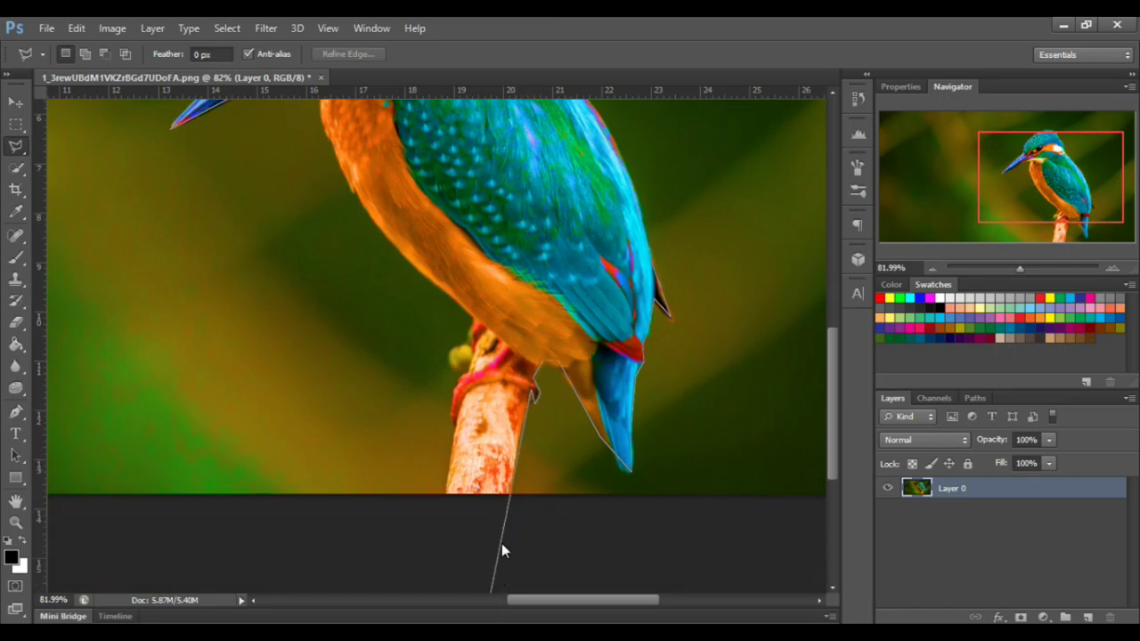
click(501, 528)
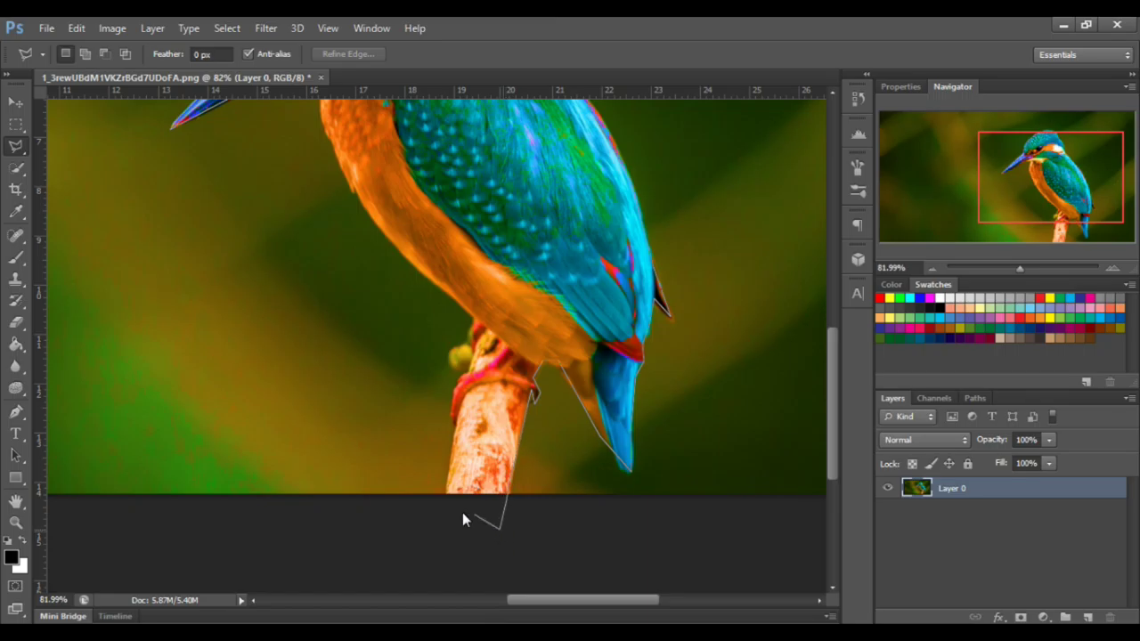
click(445, 503)
Trace the branch's other side and the orange breast up to the throat, and close the selection around the bird
click(455, 425)
click(451, 405)
click(470, 317)
scroll(350, 189, up, 3)
click(318, 214)
double_click(328, 164)
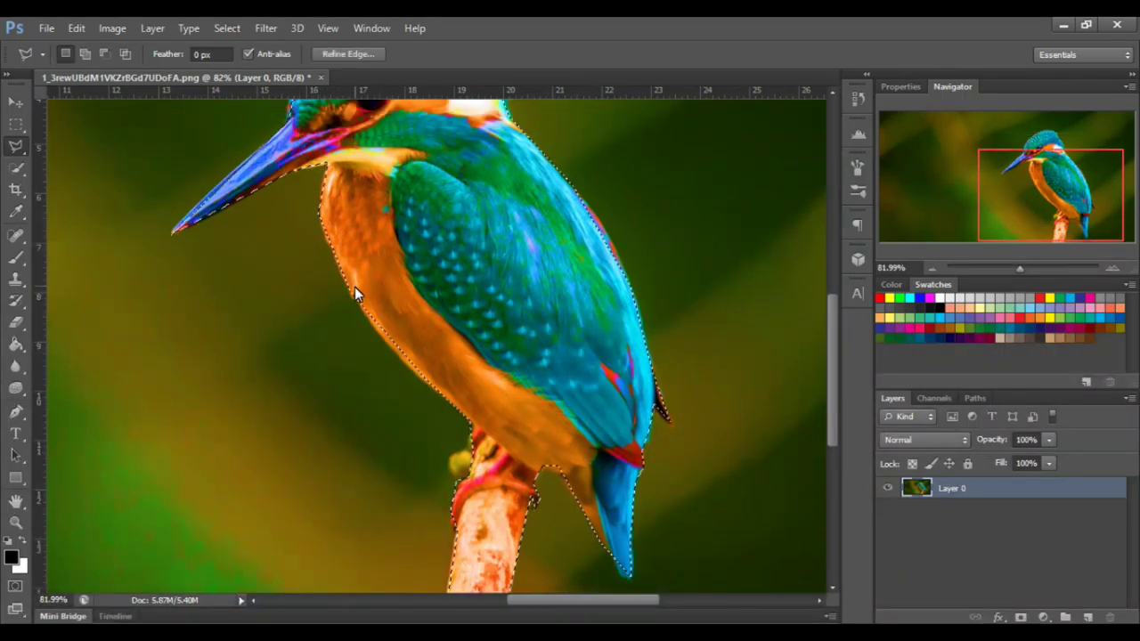
Cut the selected bird and branch out of the photo onto a new layer with Layer Via Cut
scroll(355, 287, down, 3)
scroll(358, 290, up, 1)
scroll(358, 290, up, 1)
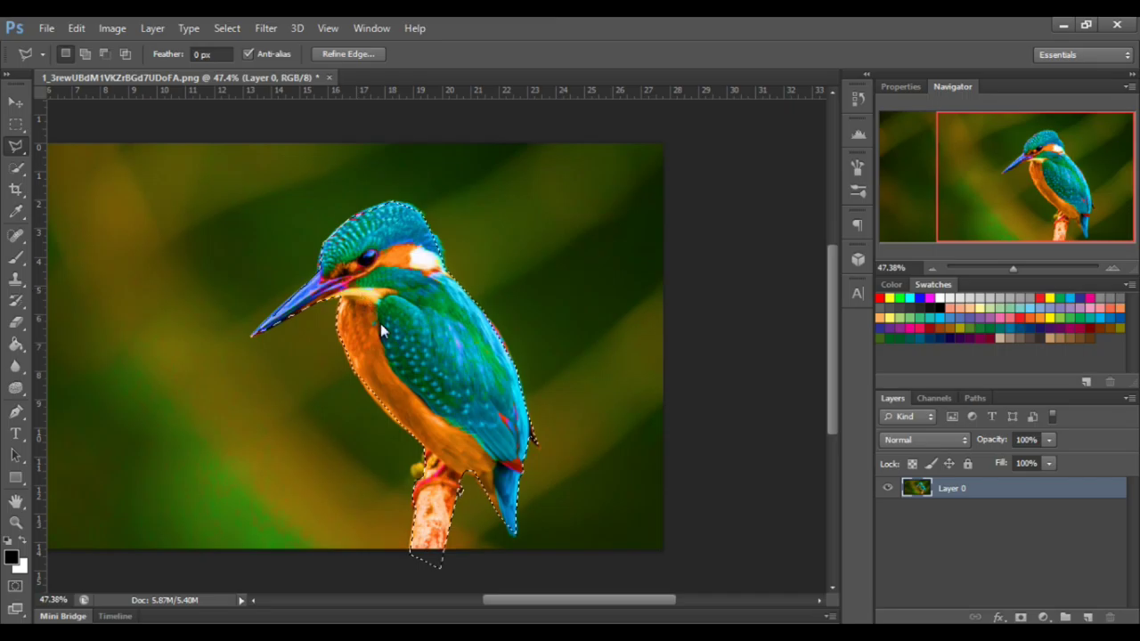
scroll(381, 324, left, 4)
scroll(565, 354, down, 2)
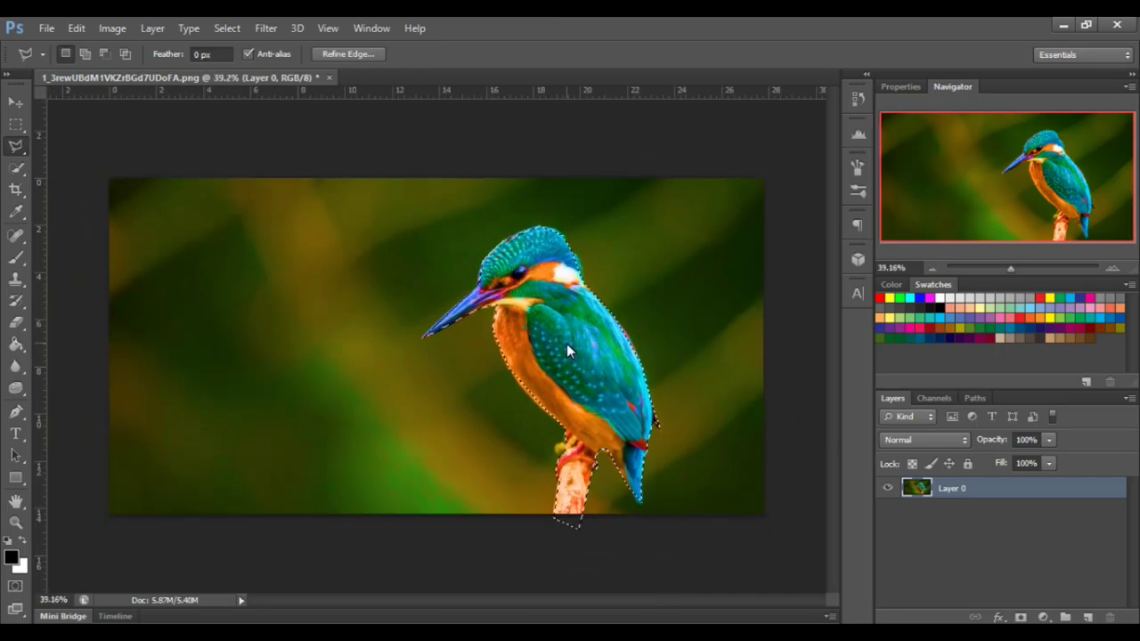
right_click(566, 344)
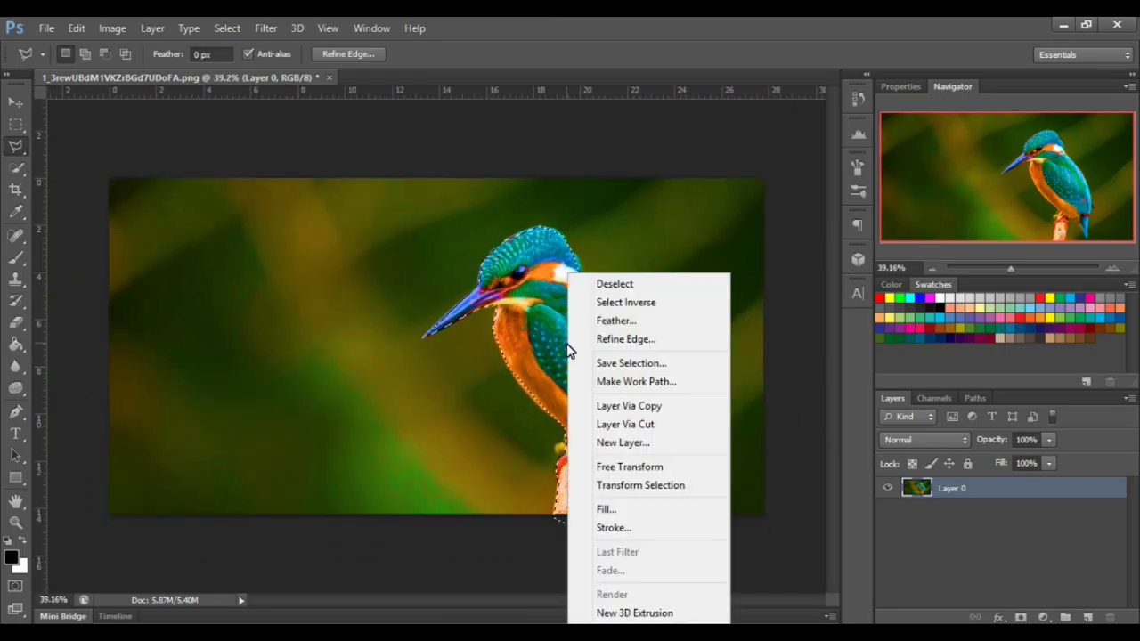
click(624, 427)
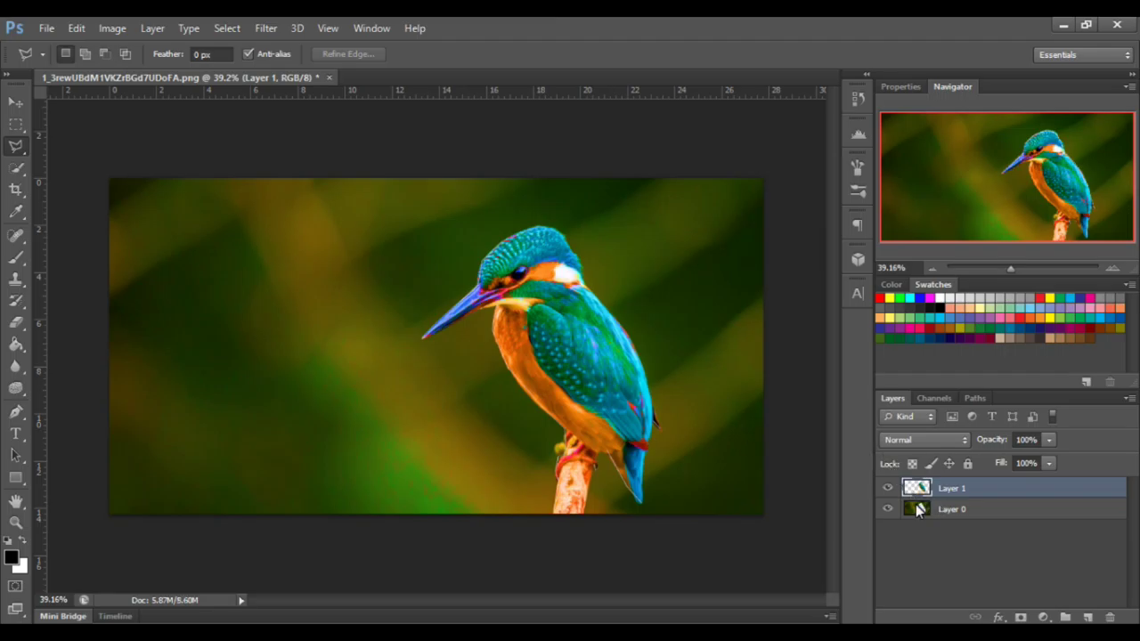
Lock the background photo layer, Layer 0, completely
click(892, 509)
click(892, 509)
click(956, 508)
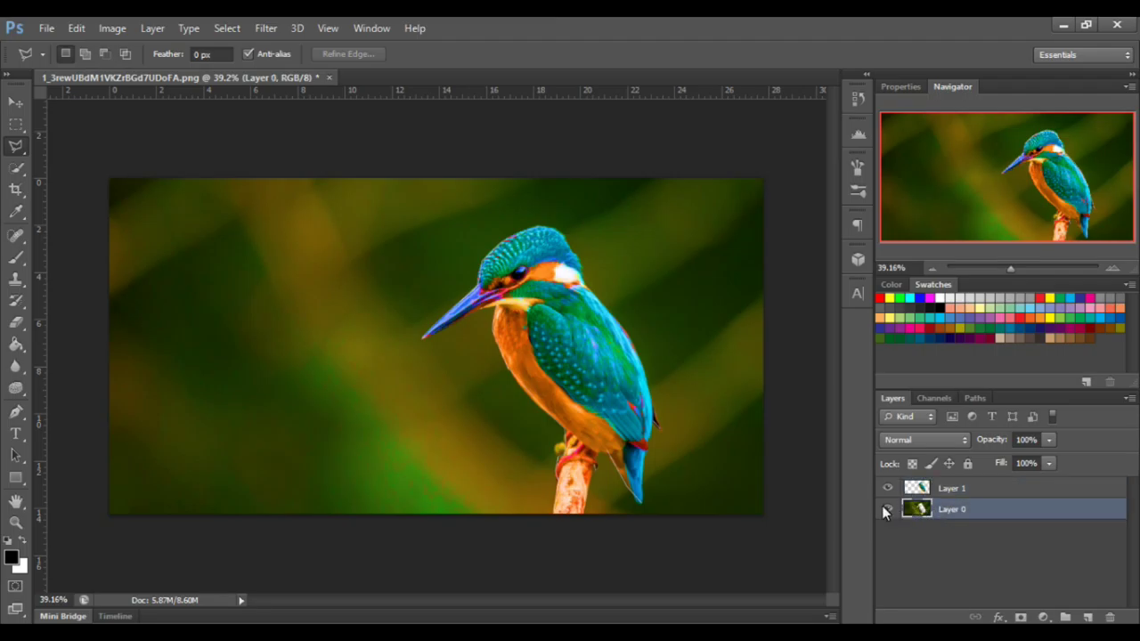
click(966, 465)
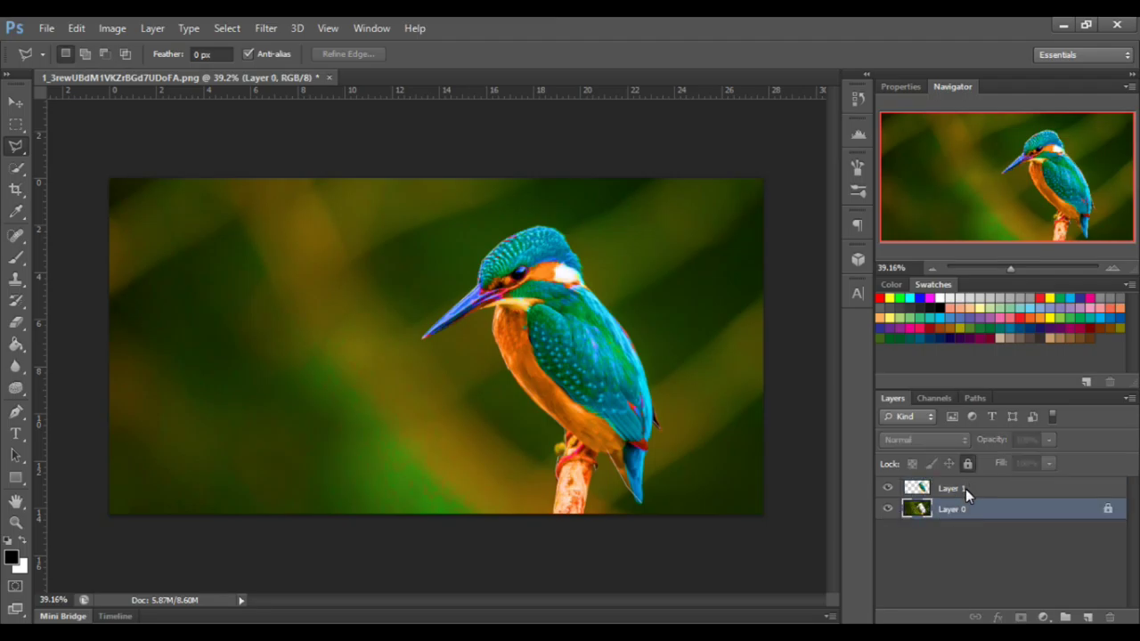
Rename the cut-out bird layer as Base
click(945, 490)
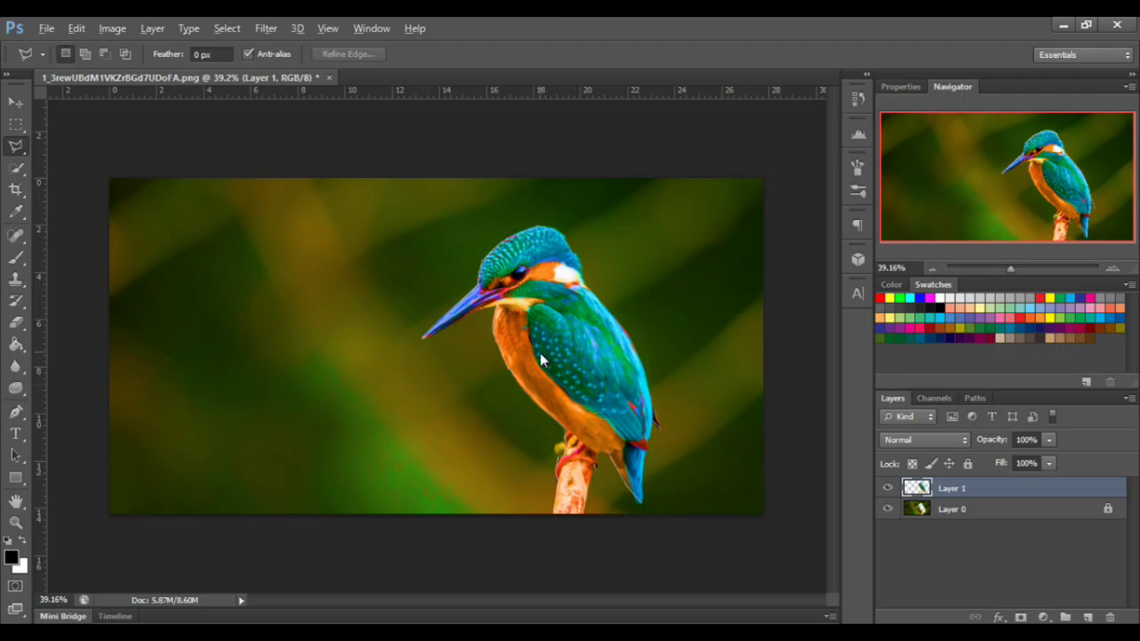
scroll(558, 357, up, 2)
double_click(949, 489)
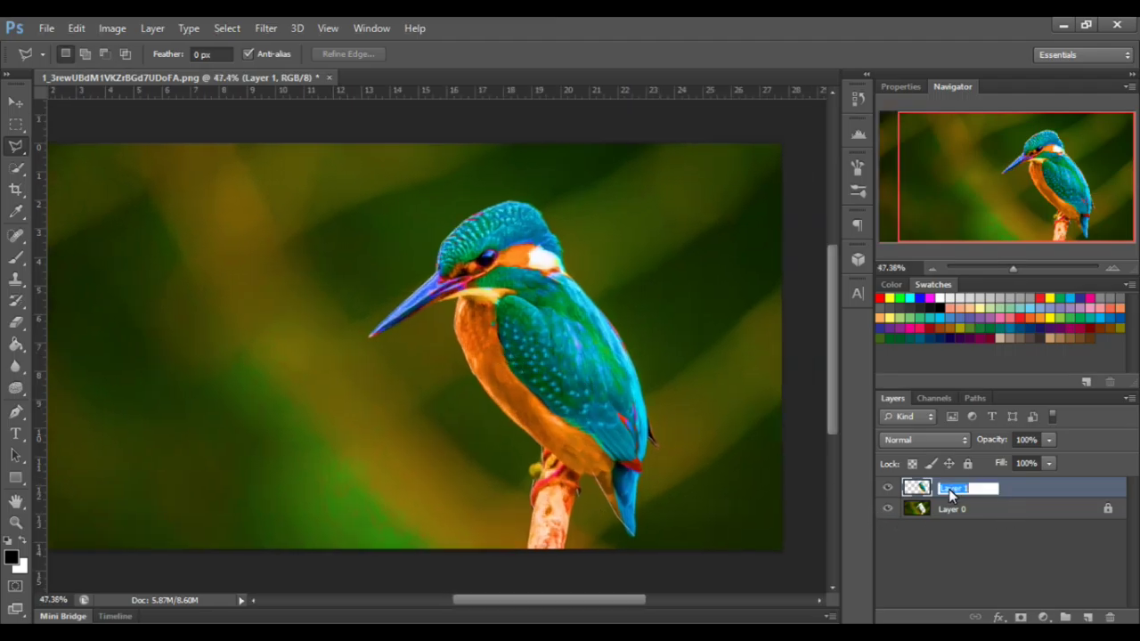
text(Base)
key(Return)
Duplicate the Base layer and name the copy Low Poly
key(ctrl+j)
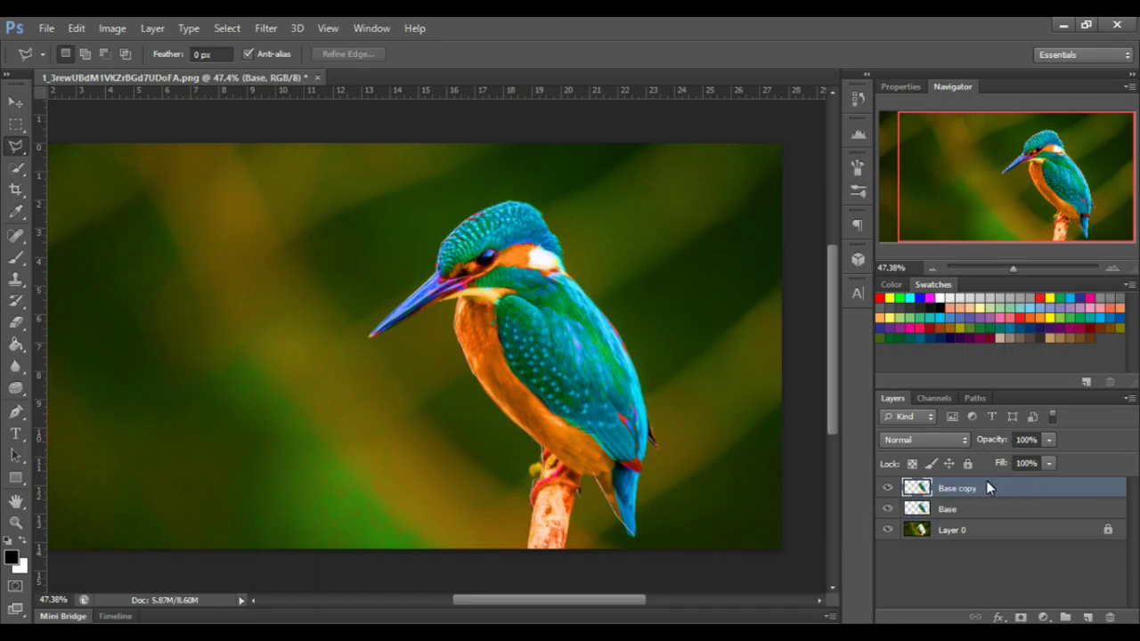
double_click(955, 491)
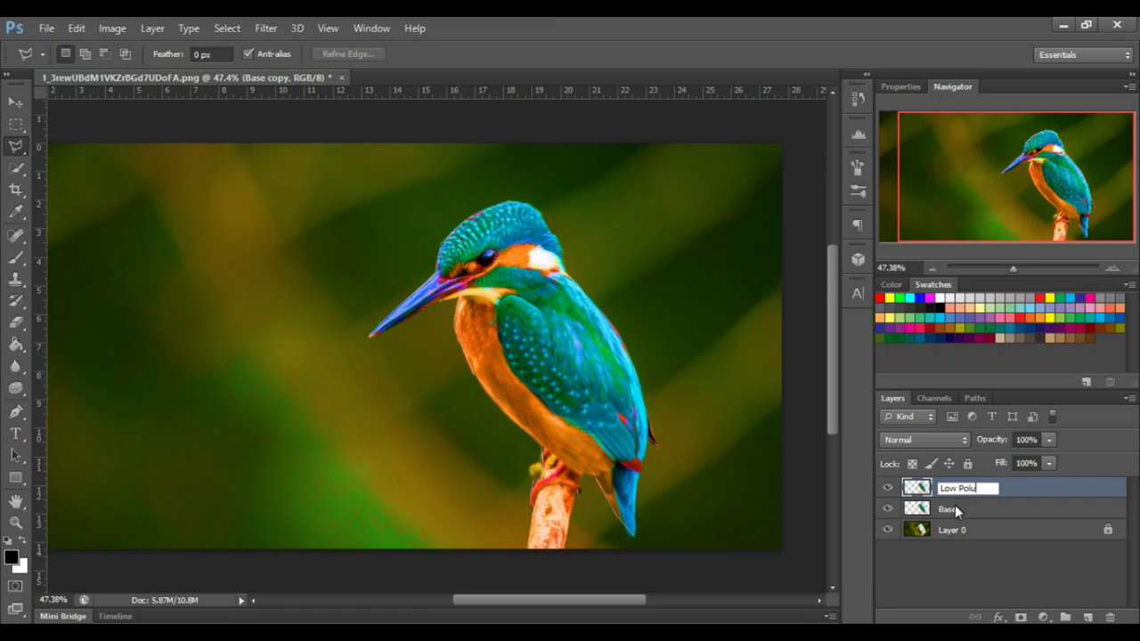
text(Low Poly)
click(957, 563)
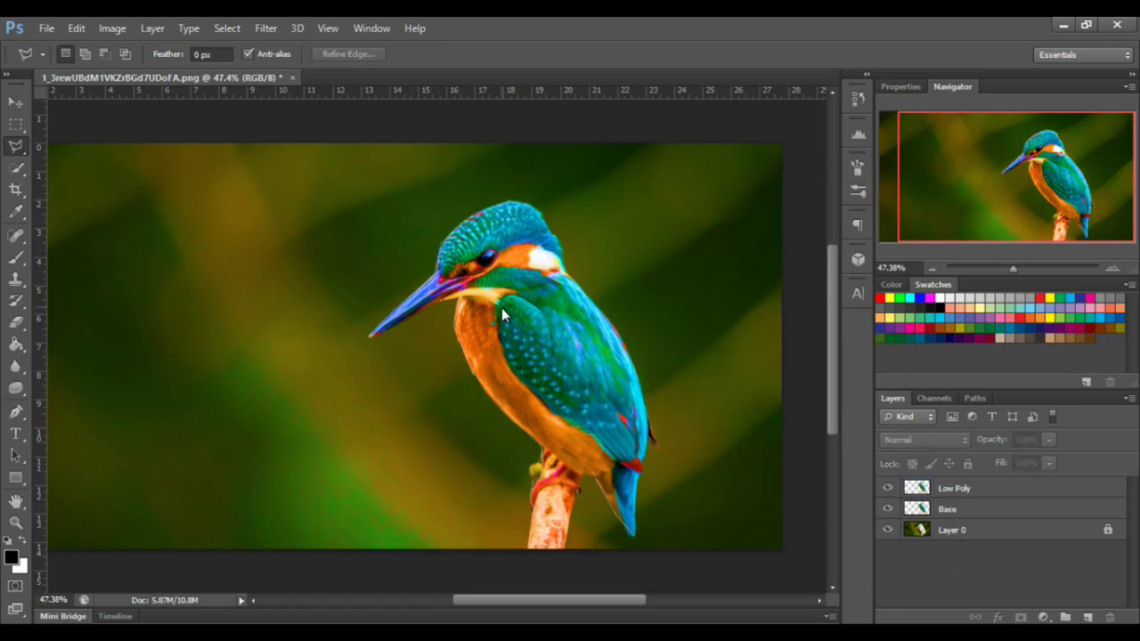
Hide Layer 0 so that only the cut-out bird layers show
scroll(501, 308, up, 2)
scroll(502, 307, right, 3)
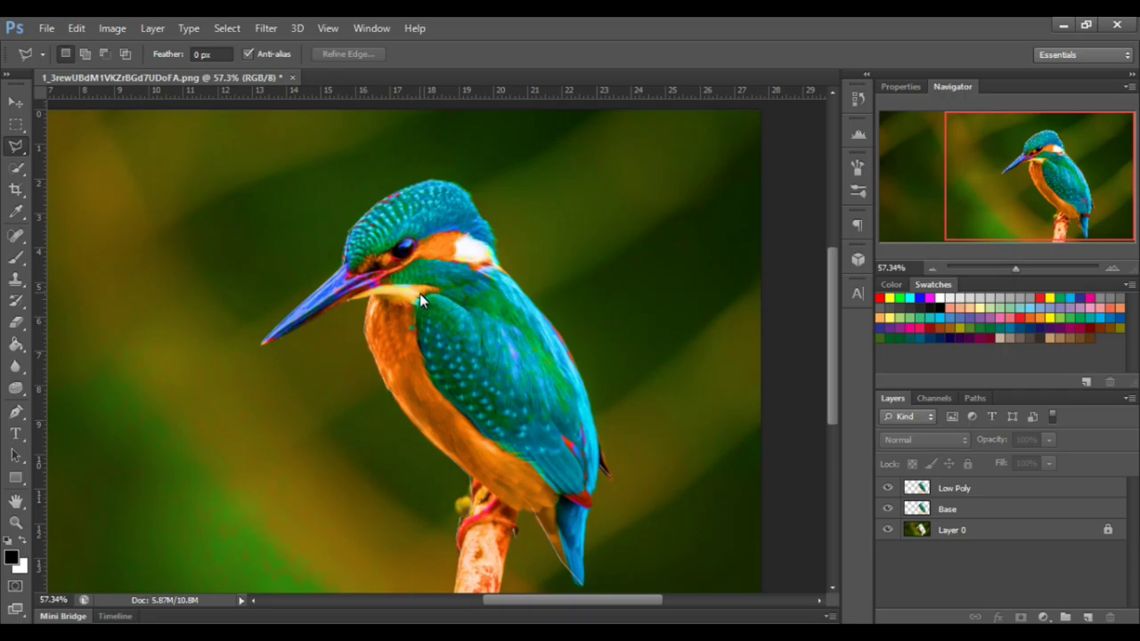
scroll(400, 317, down, 1)
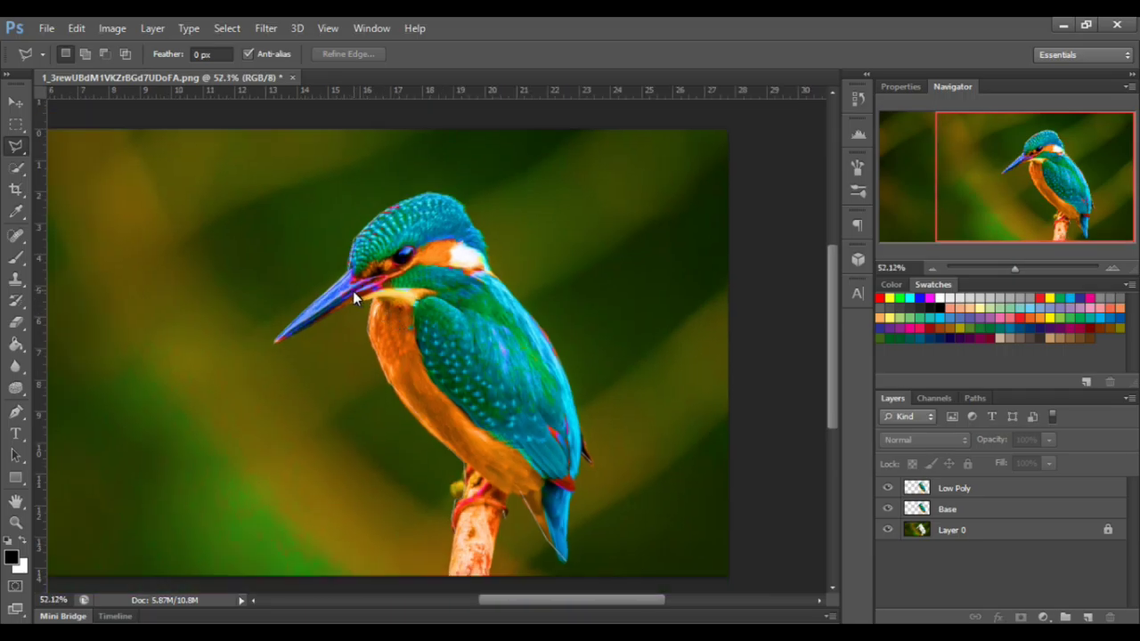
scroll(353, 290, down, 1)
scroll(514, 281, up, 2)
scroll(514, 281, right, 1)
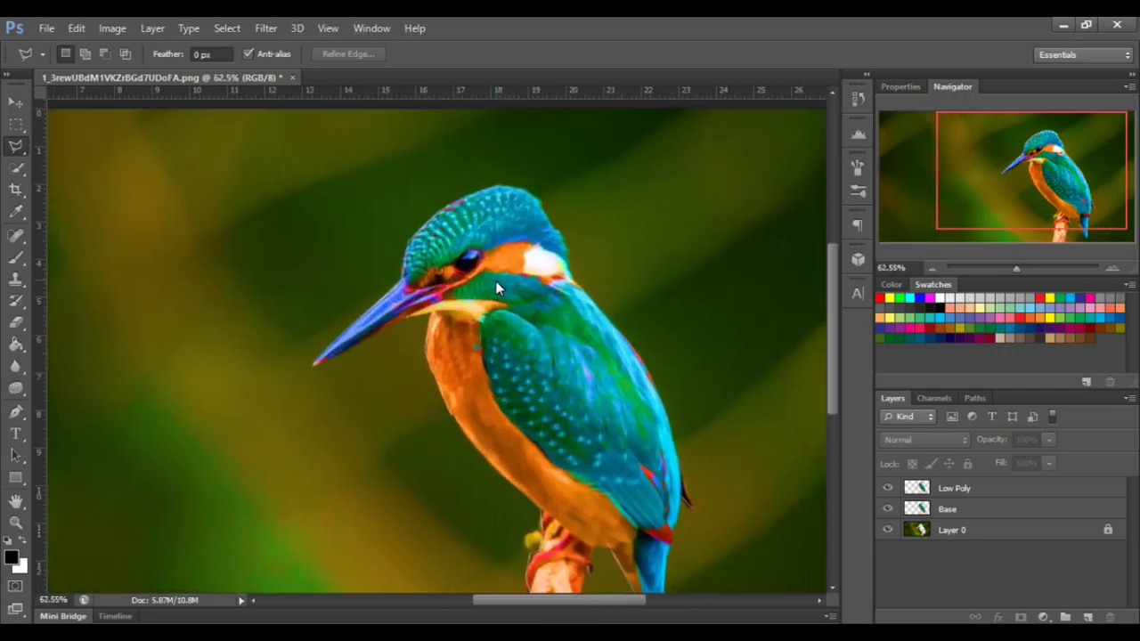
scroll(530, 295, up, 2)
click(880, 526)
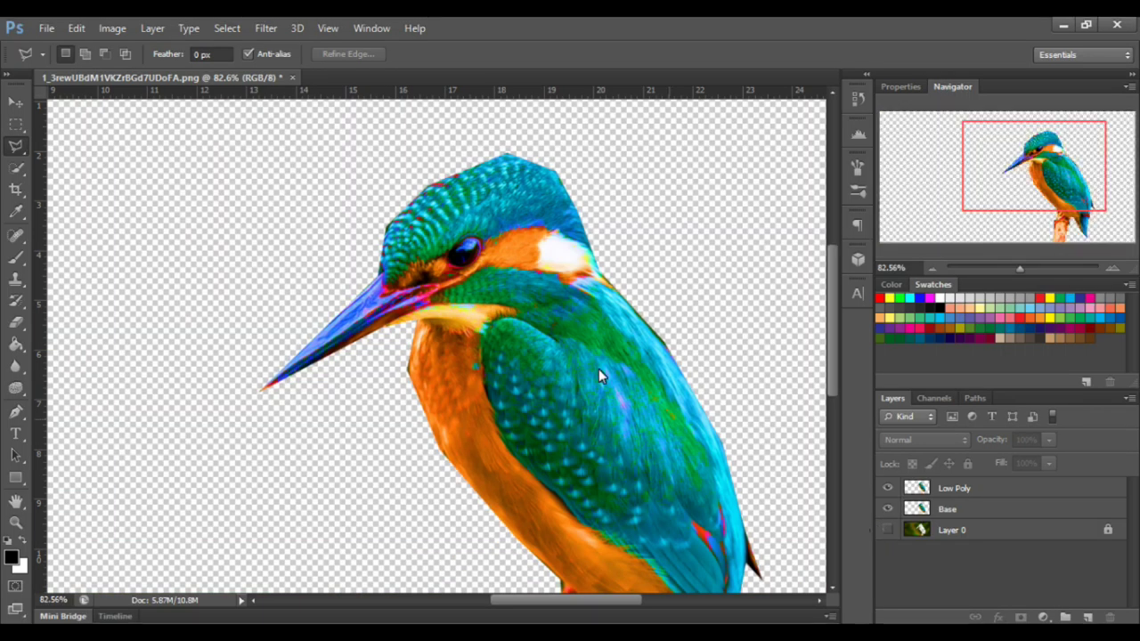
Add a black (000000) Solid Color fill layer and place it beneath Layer 0 as the backdrop
scroll(624, 383, down, 6)
scroll(687, 441, up, 2)
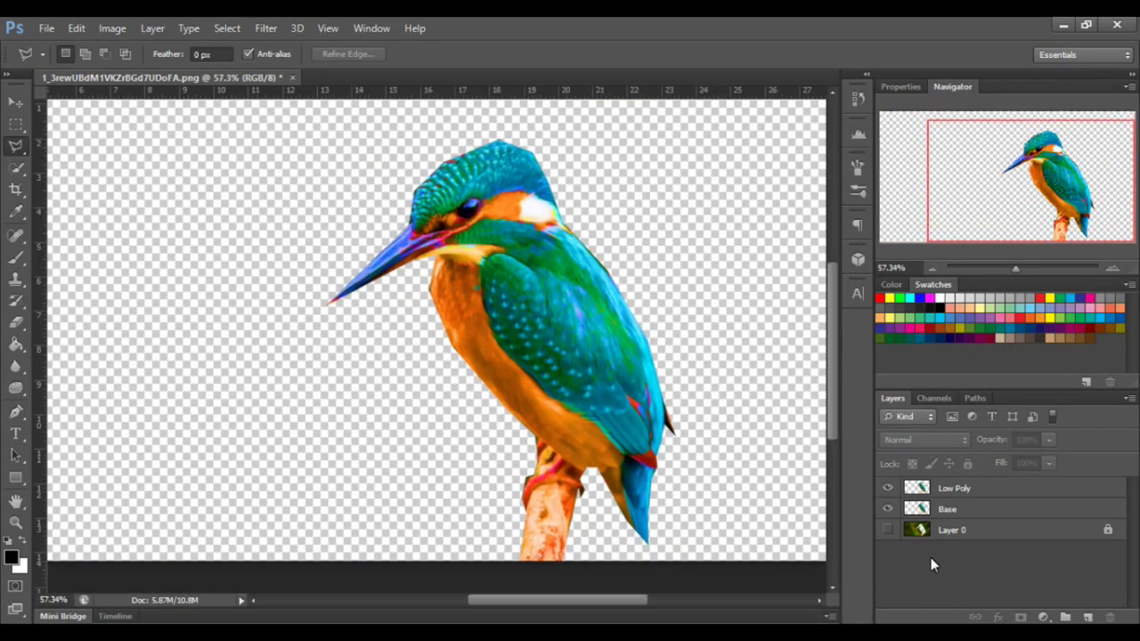
click(1043, 617)
click(1026, 256)
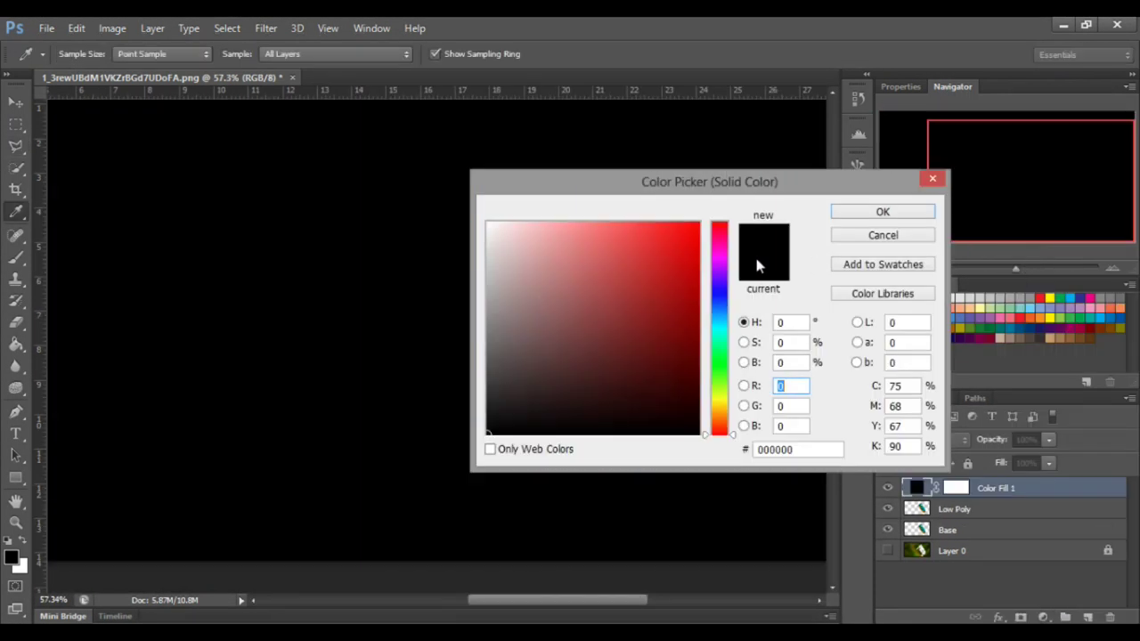
click(900, 210)
drag(987, 489, 993, 535)
Hide the Base layer and make the Low Poly layer active
scroll(713, 429, up, 1)
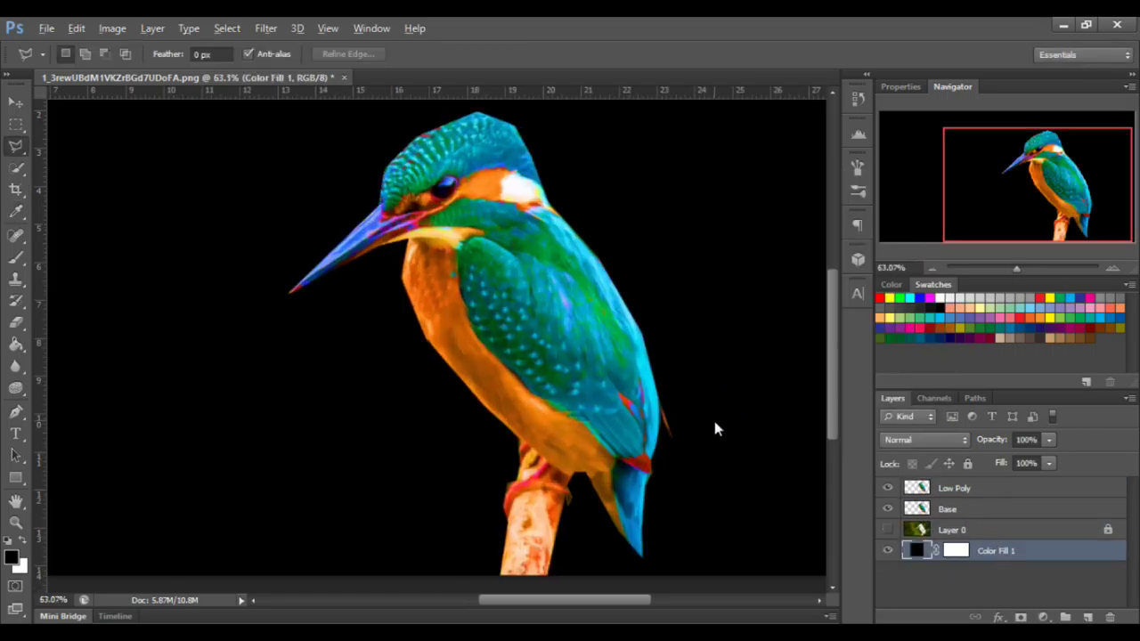
scroll(713, 428, down, 3)
scroll(668, 415, up, 5)
scroll(487, 268, up, 1)
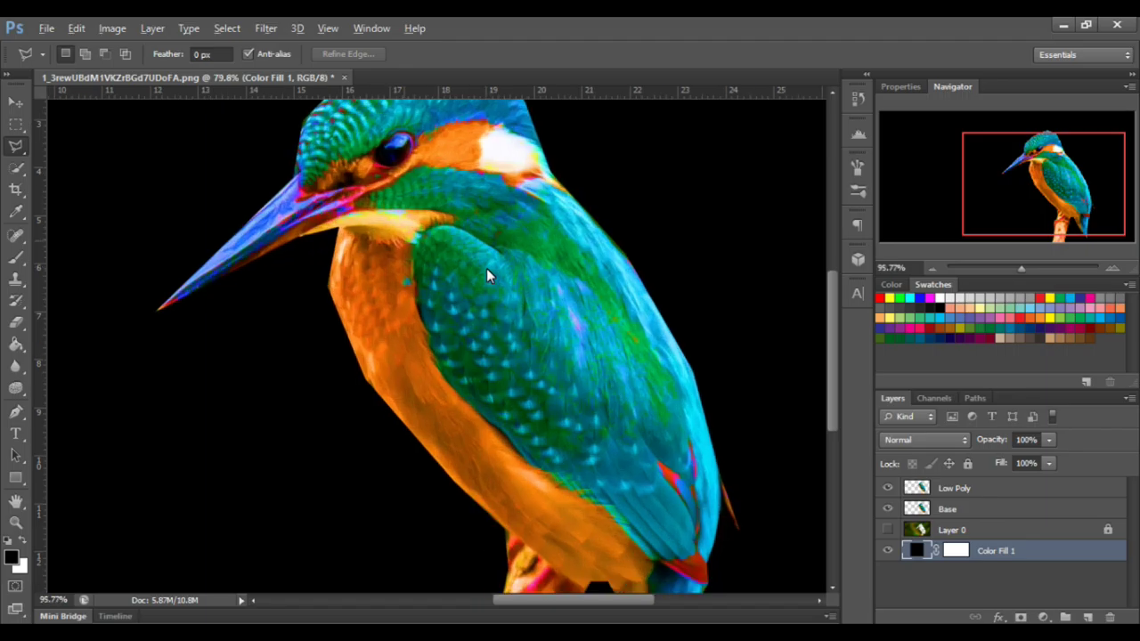
scroll(486, 268, down, 2)
scroll(499, 290, up, 1)
scroll(506, 307, down, 1)
scroll(509, 327, up, 2)
click(965, 489)
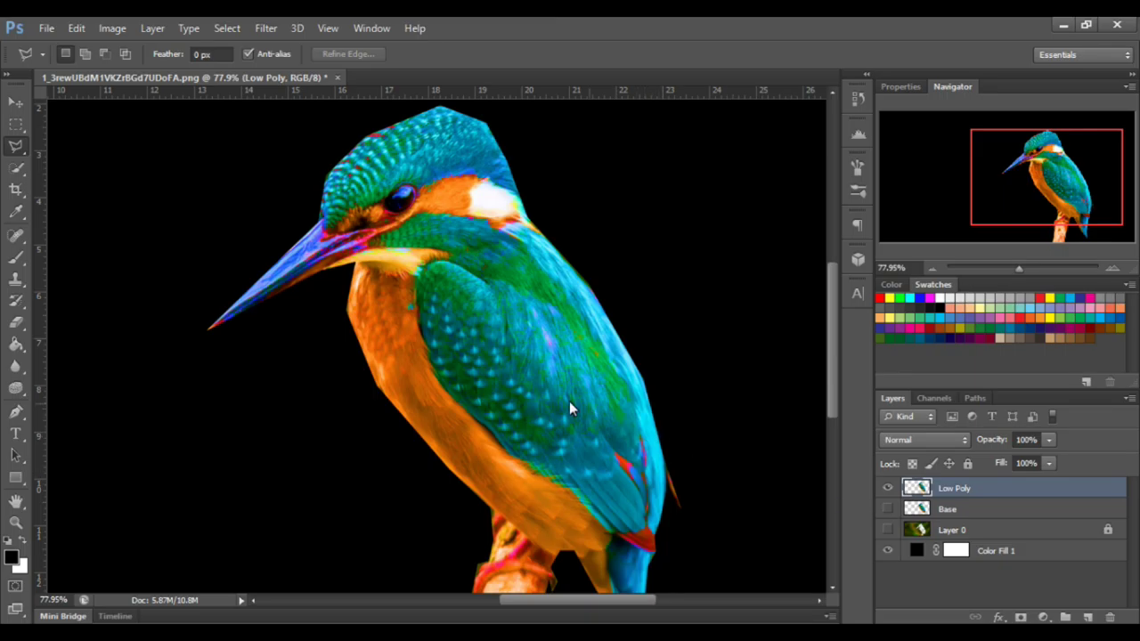
Select a small triangle over the tip of the beak on the Low Poly layer with the Polygonal Lasso tool
key(p)
right_click(16, 146)
click(90, 162)
scroll(300, 285, up, 3)
scroll(300, 298, up, 2)
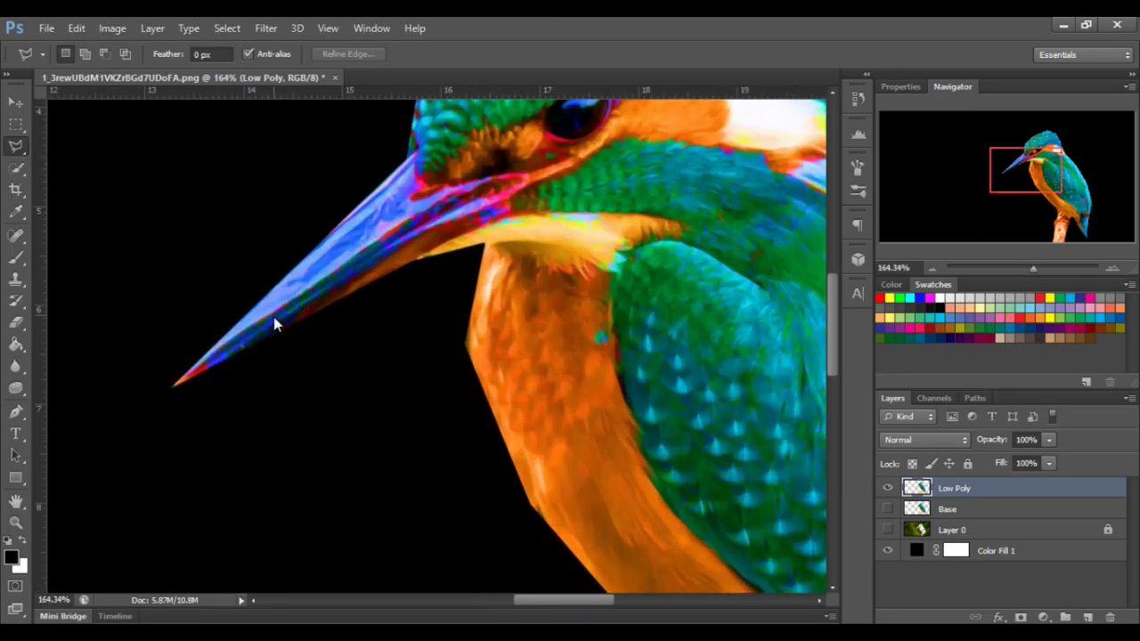
click(236, 387)
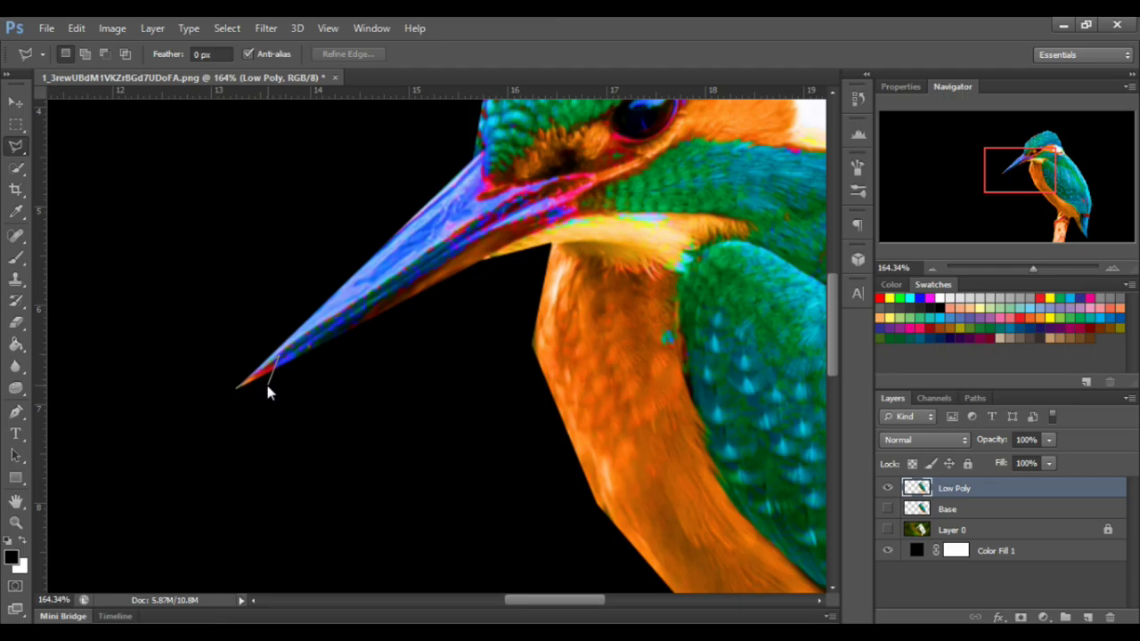
double_click(266, 382)
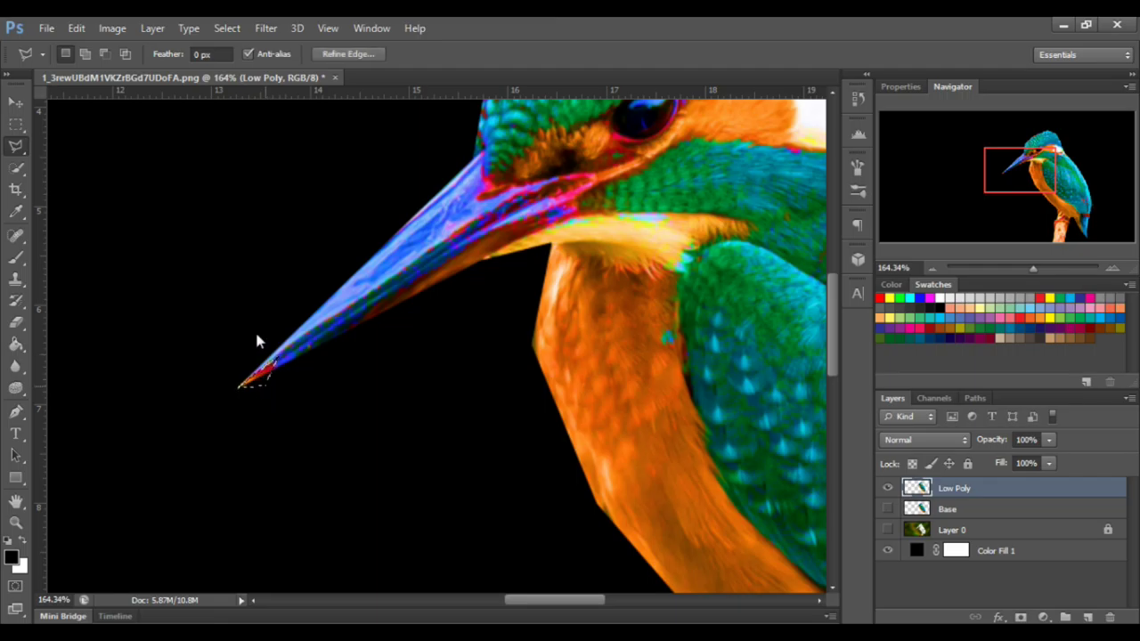
Apply the Average blur to the selected beak-tip triangle and clear the selection
click(265, 28)
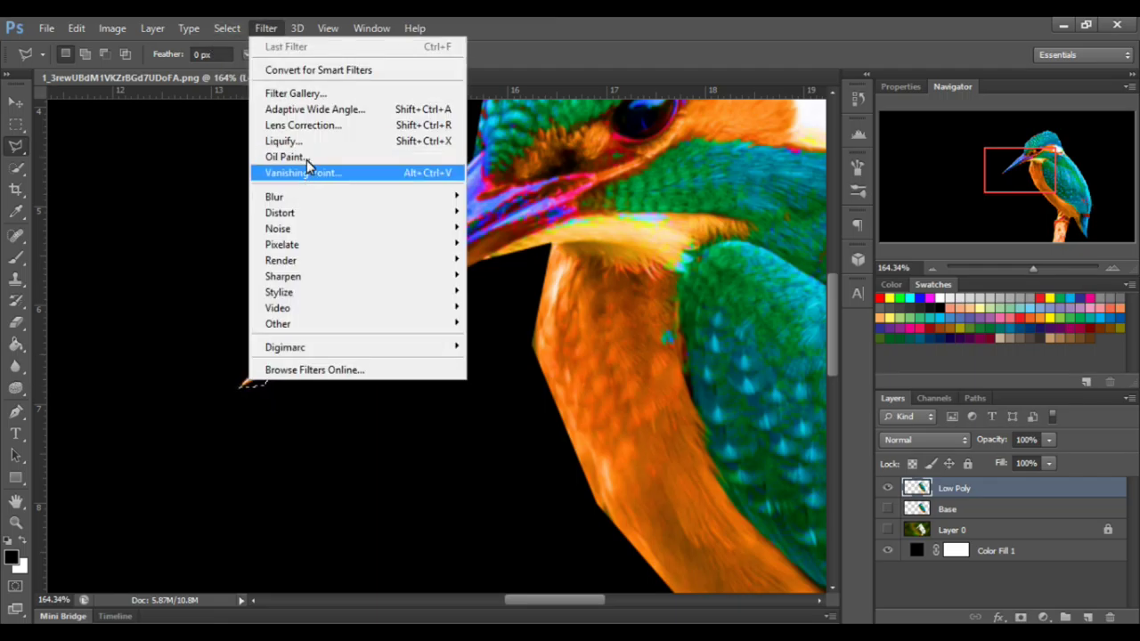
mouse_move(328, 198)
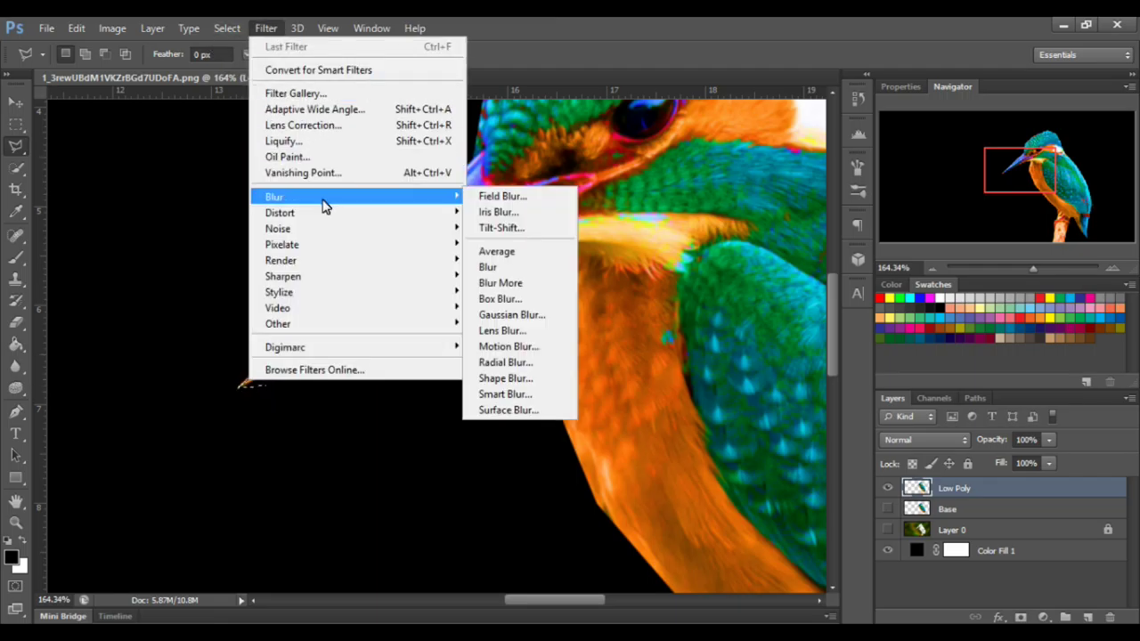
click(521, 258)
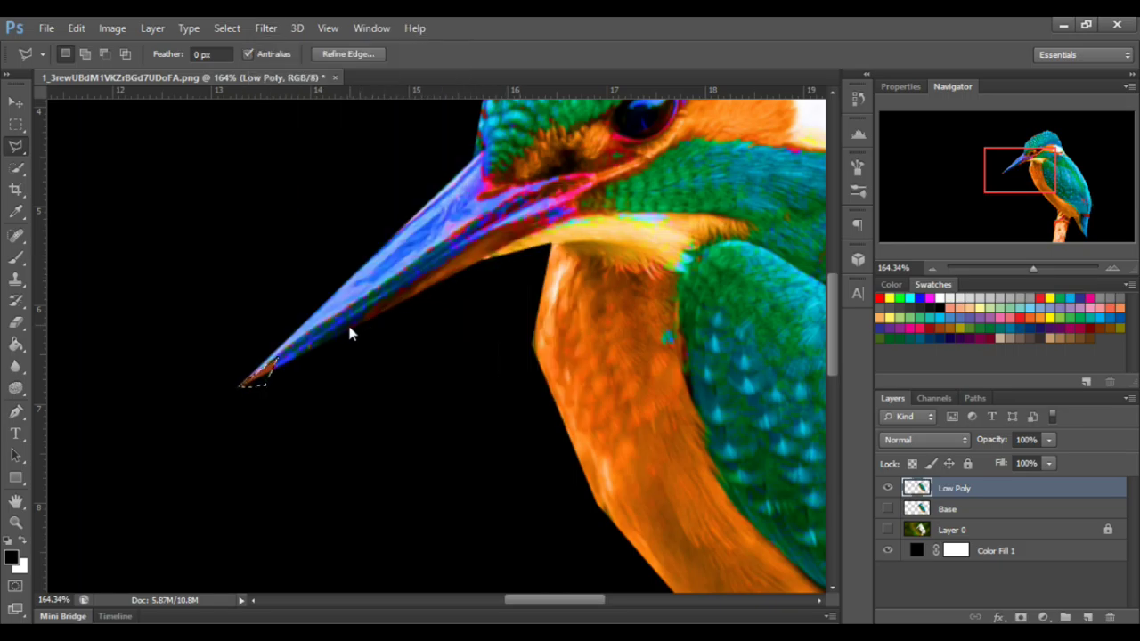
key(ctrl+d)
scroll(268, 383, up, 3)
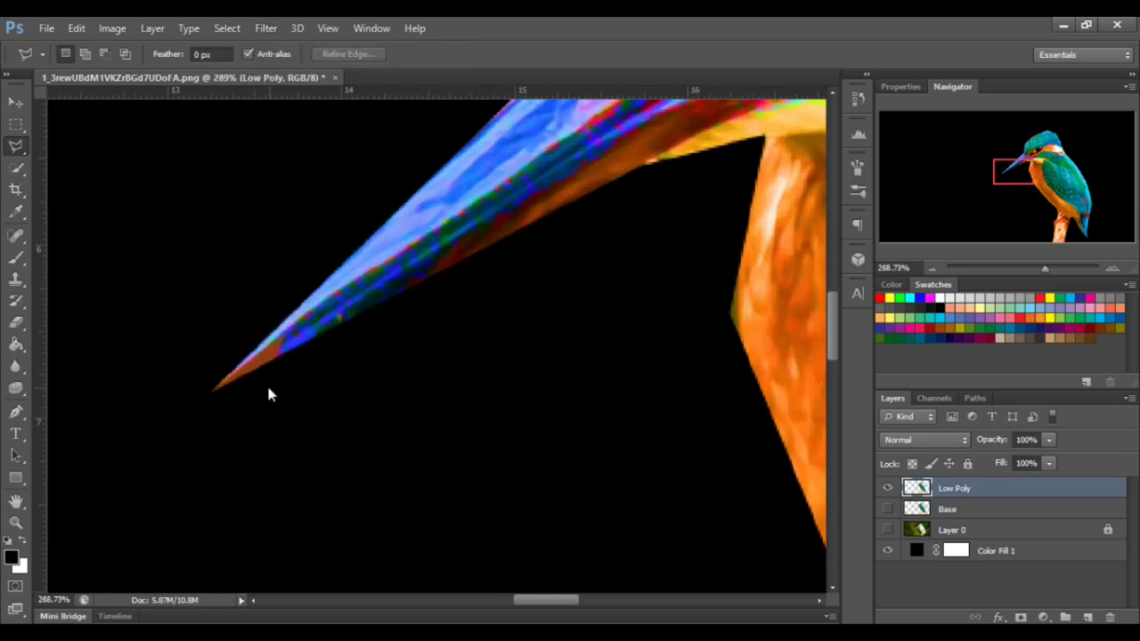
scroll(282, 391, up, 2)
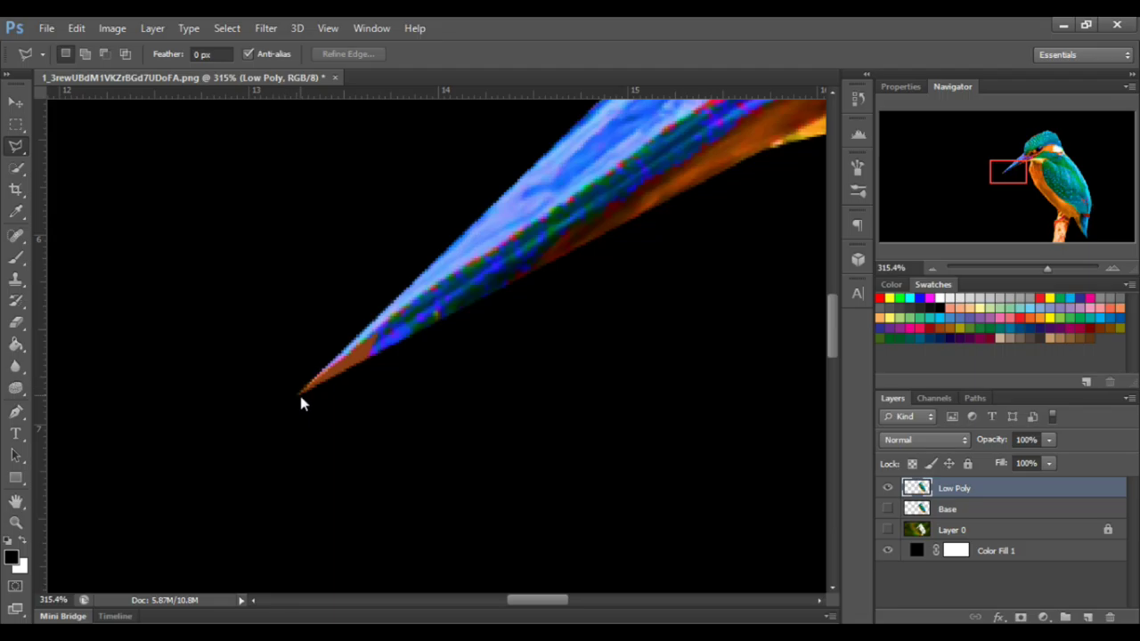
Undo the Average blur and the triangle selection on the beak tip
key(ctrl+shift+d)
key(ctrl+alt+z)
key(ctrl+alt+z)
key(ctrl+shift+z)
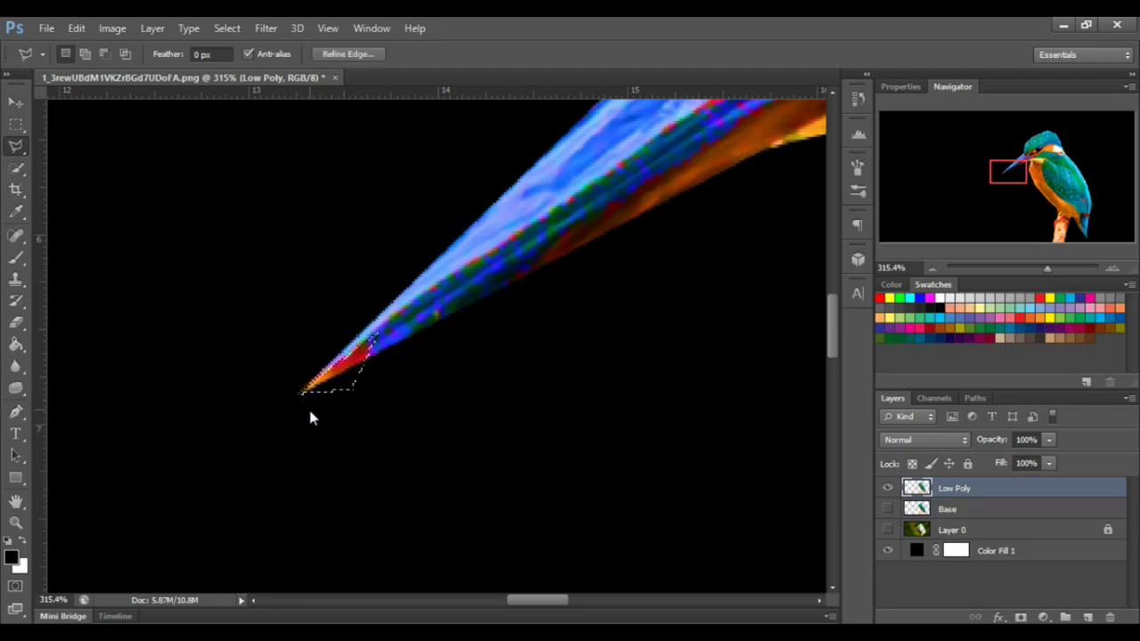
key(ctrl+d)
key(ctrl+shift+d)
key(ctrl+d)
key(ctrl+alt+z)
key(ctrl+alt+z)
key(ctrl+alt+z)
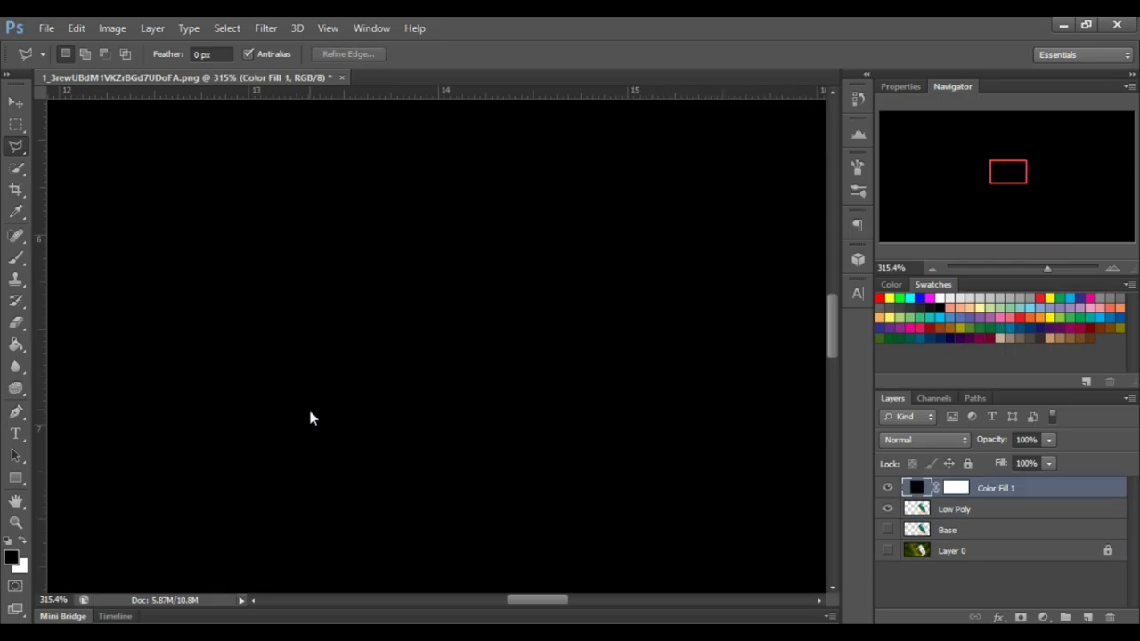
key(ctrl+shift+z)
key(ctrl+alt+z)
key(ctrl+shift+z)
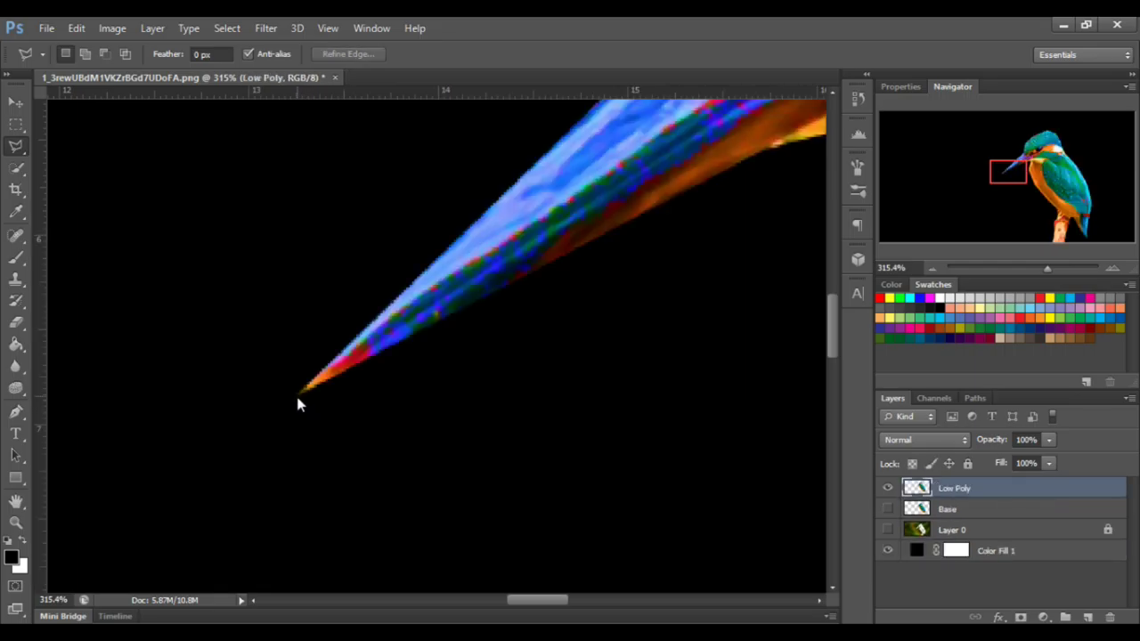
Reselect the reddish lower part of the beak tip with the Polygonal Lasso, flatten it with the Average blur and deselect
click(362, 389)
click(295, 401)
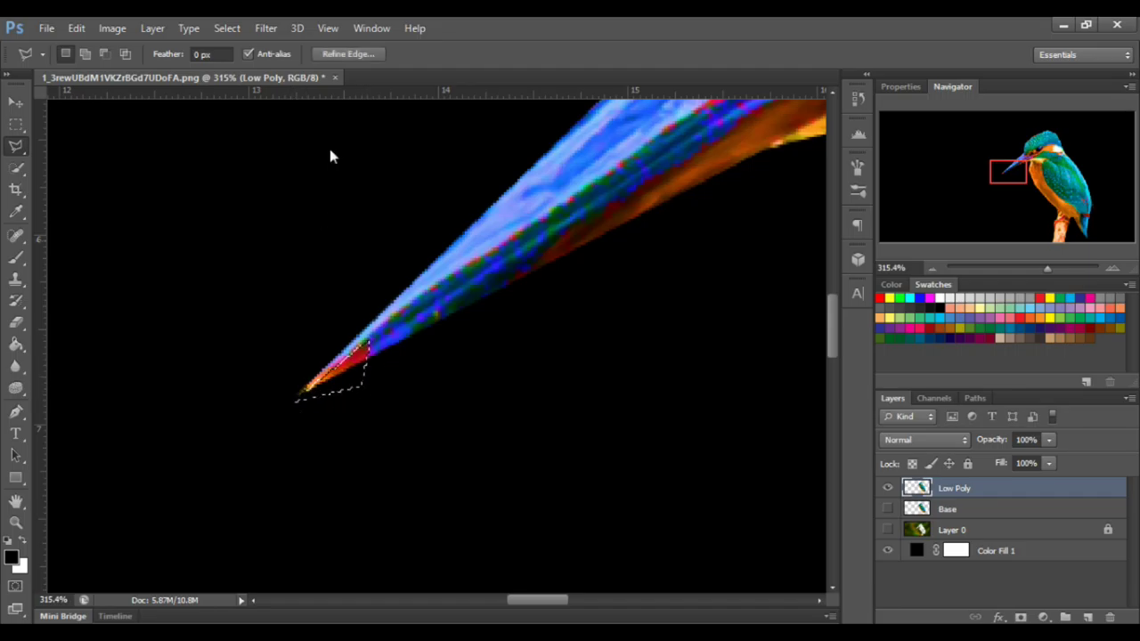
click(274, 28)
mouse_move(189, 28)
mouse_move(266, 27)
mouse_move(277, 198)
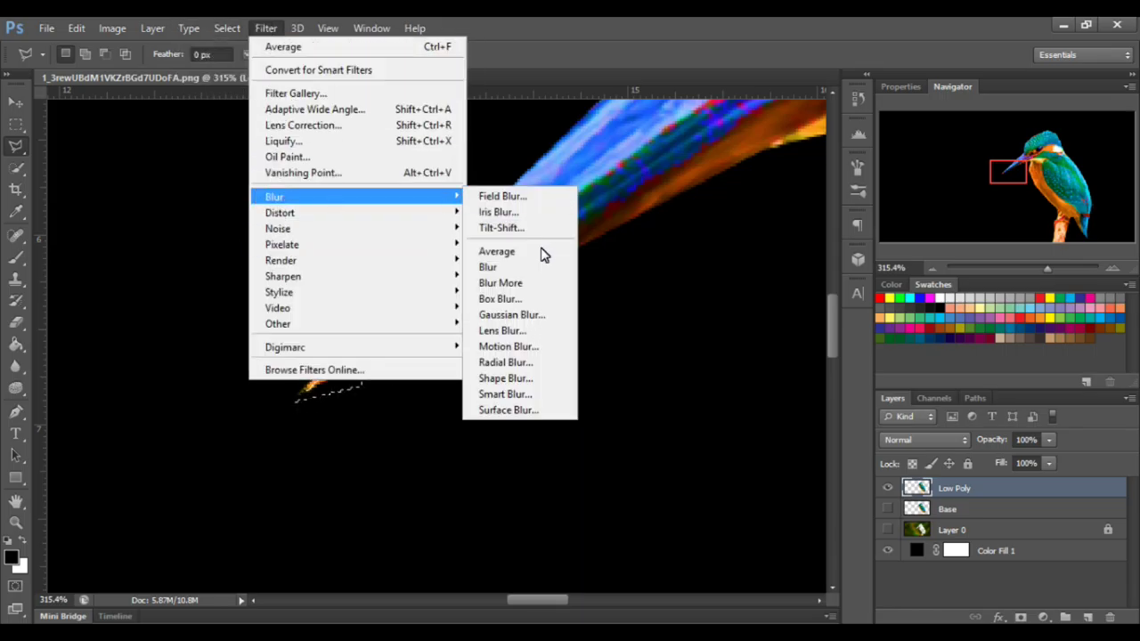
click(522, 252)
key(ctrl+d)
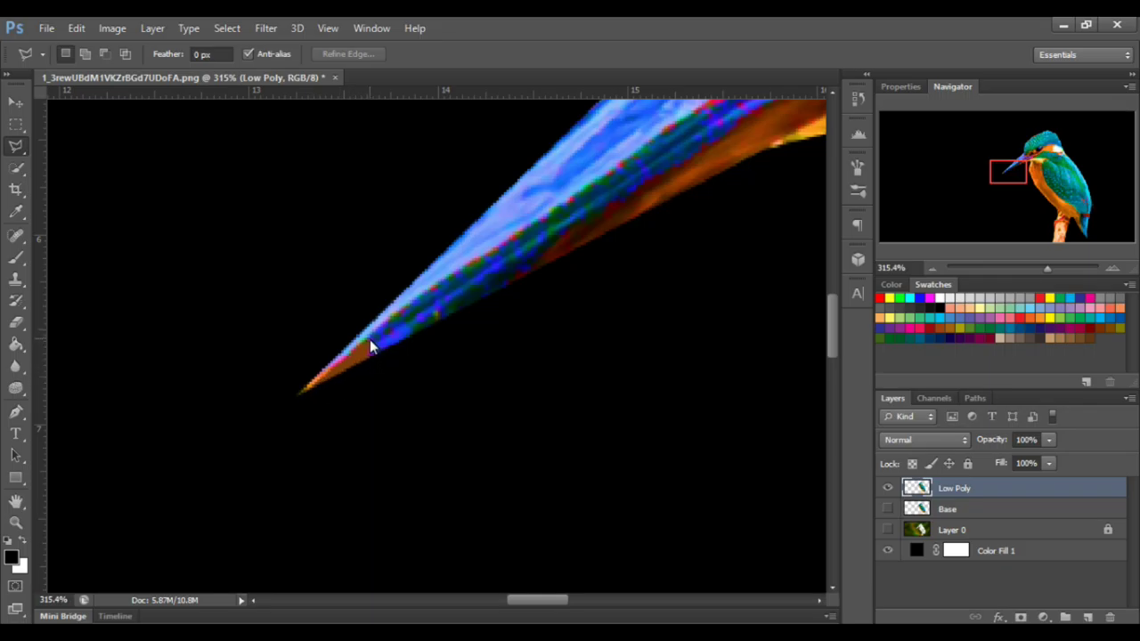
Outline the thin dark sliver along the beak's lower edge beyond the tip, flatten it with the Average filter and deselect
click(419, 339)
click(557, 228)
click(536, 267)
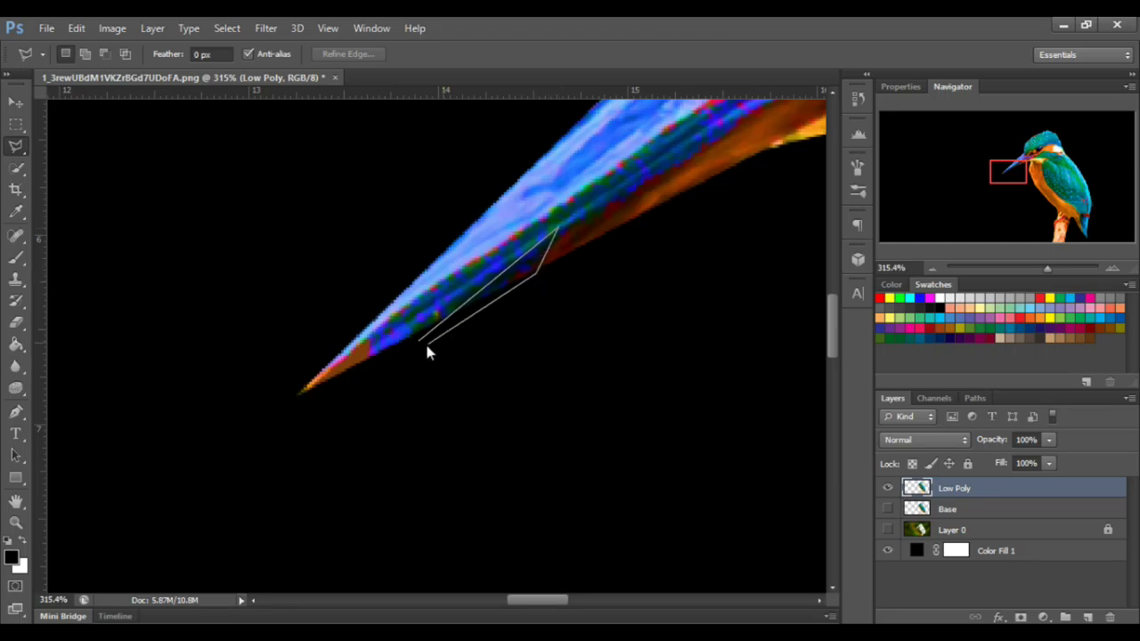
click(422, 342)
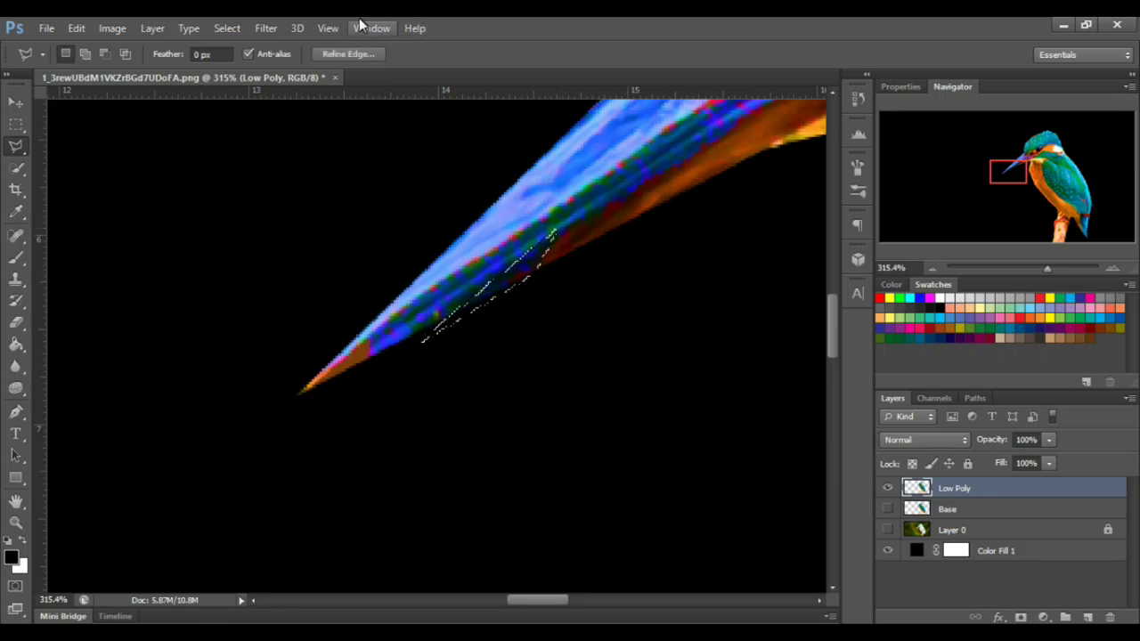
click(266, 28)
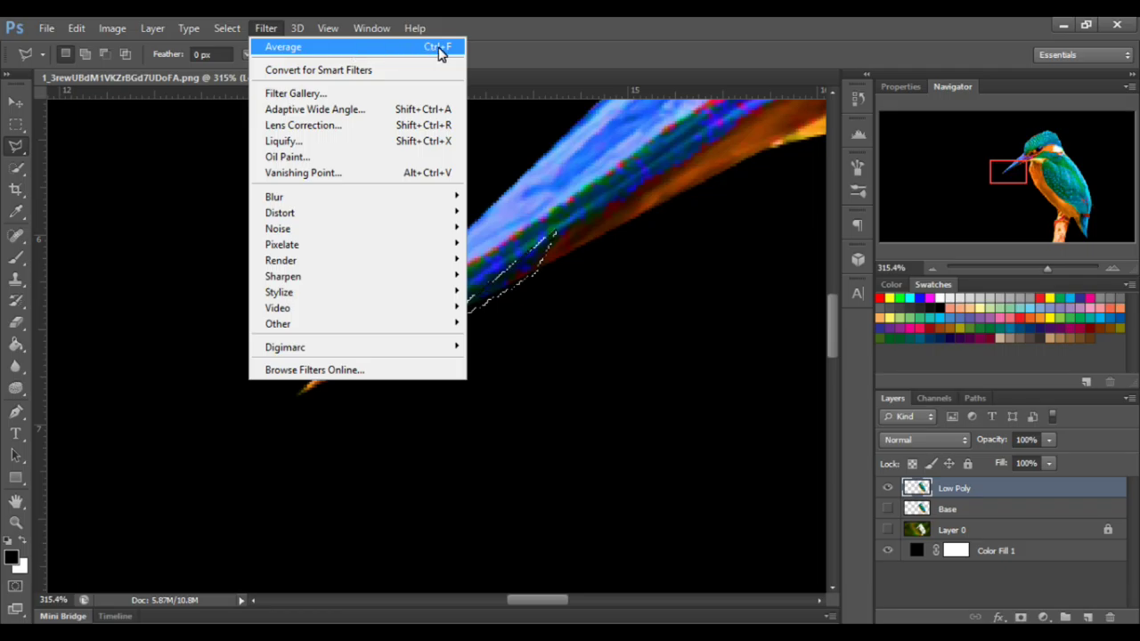
click(539, 267)
key(ctrl+f)
key(ctrl+d)
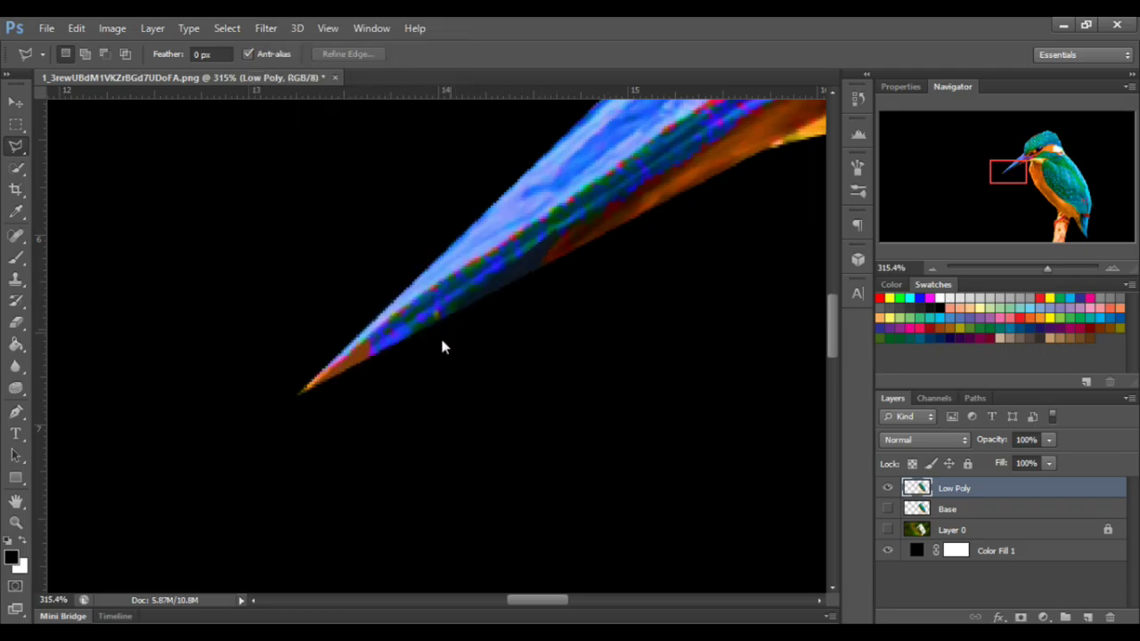
Select the pale blue upper part of the beak, starting from the tip, and average it into one flat facet
click(293, 397)
click(570, 191)
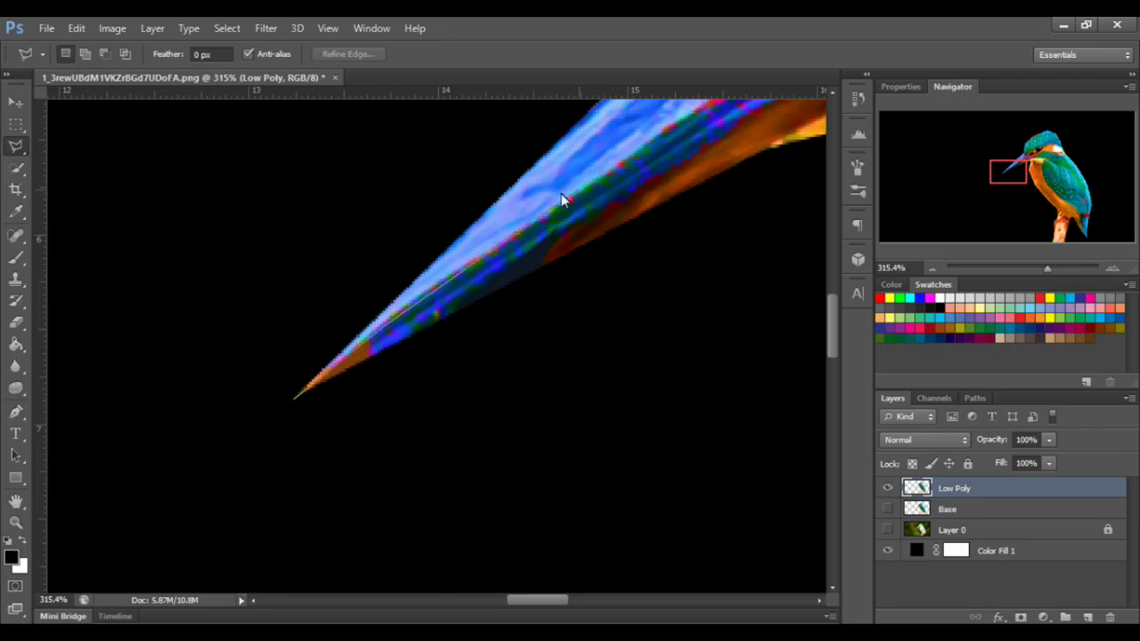
click(416, 237)
click(290, 400)
key(ctrl+f)
Average a long triangle of the dark blue band directly beneath the pale blue facet, then deselect
scroll(326, 383, down, 4)
scroll(326, 338, up, 4)
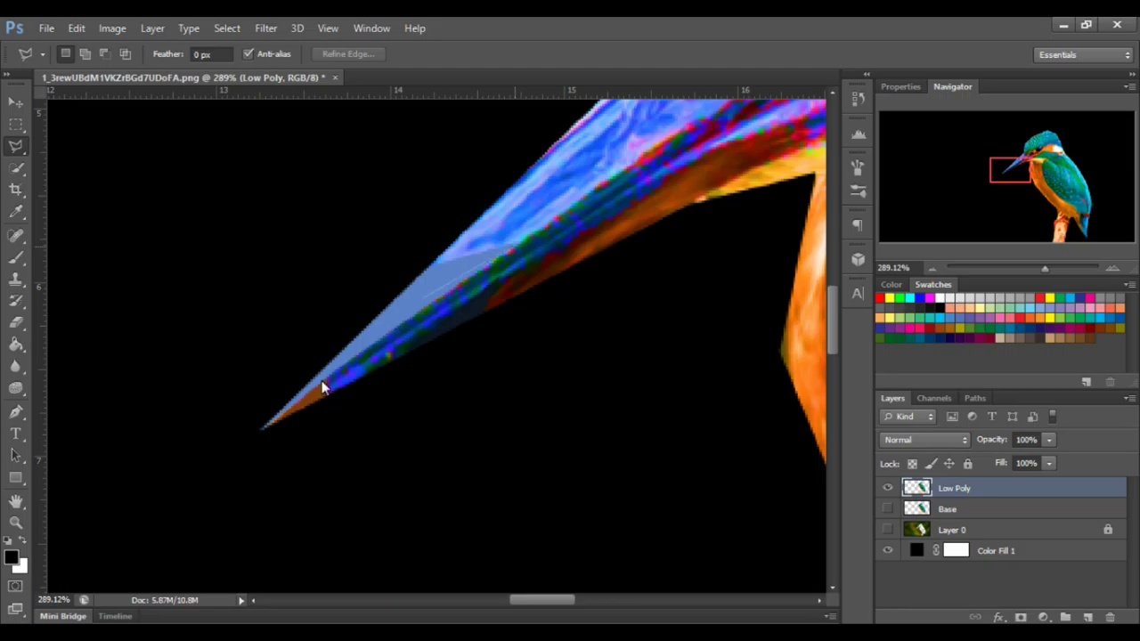
click(431, 342)
click(519, 246)
key(ctrl+f)
key(ctrl+d)
Average the small bright-blue triangle on the beak's lower edge between the brown tip and the dark blue facet
scroll(460, 338, left, 3)
click(410, 375)
click(404, 410)
click(527, 339)
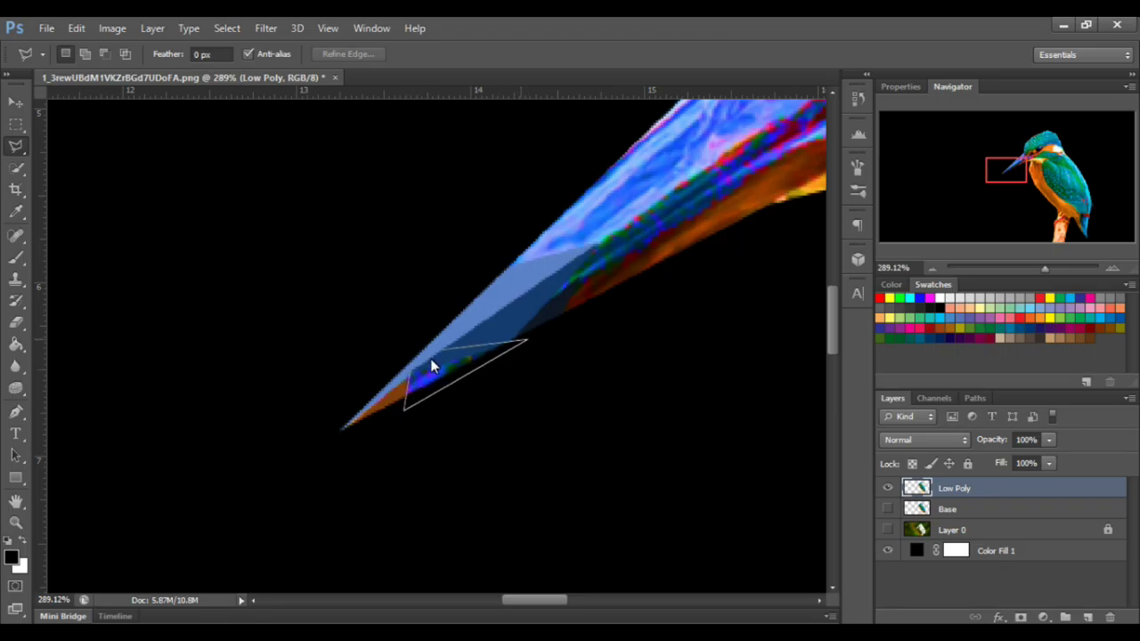
click(411, 372)
key(ctrl+f)
key(ctrl+d)
Select the long orange-brown area along the beak's lower edge up to the yellow throat and average it into one facet
scroll(488, 357, down, 4)
scroll(514, 365, up, 4)
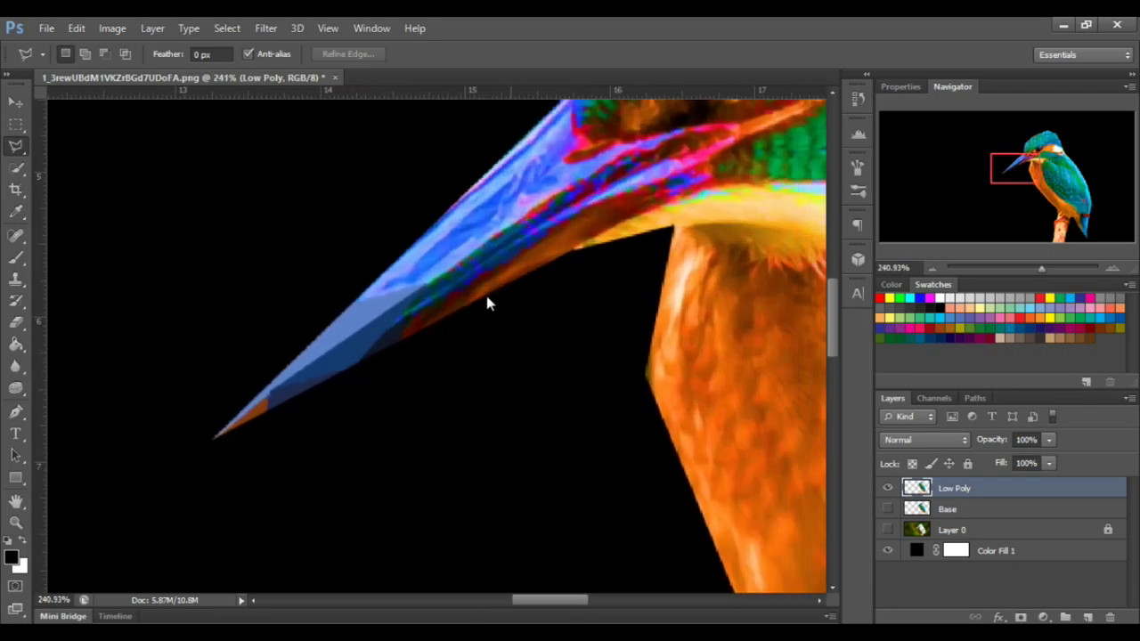
scroll(486, 298, up, 2)
click(609, 188)
click(399, 351)
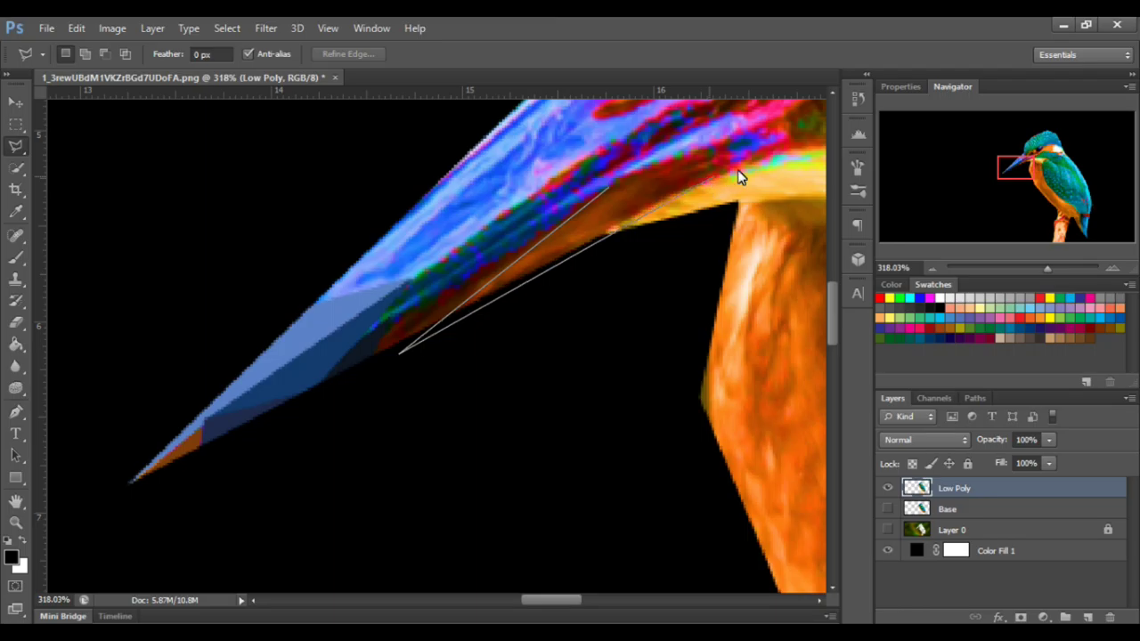
click(716, 174)
click(607, 189)
key(ctrl+f)
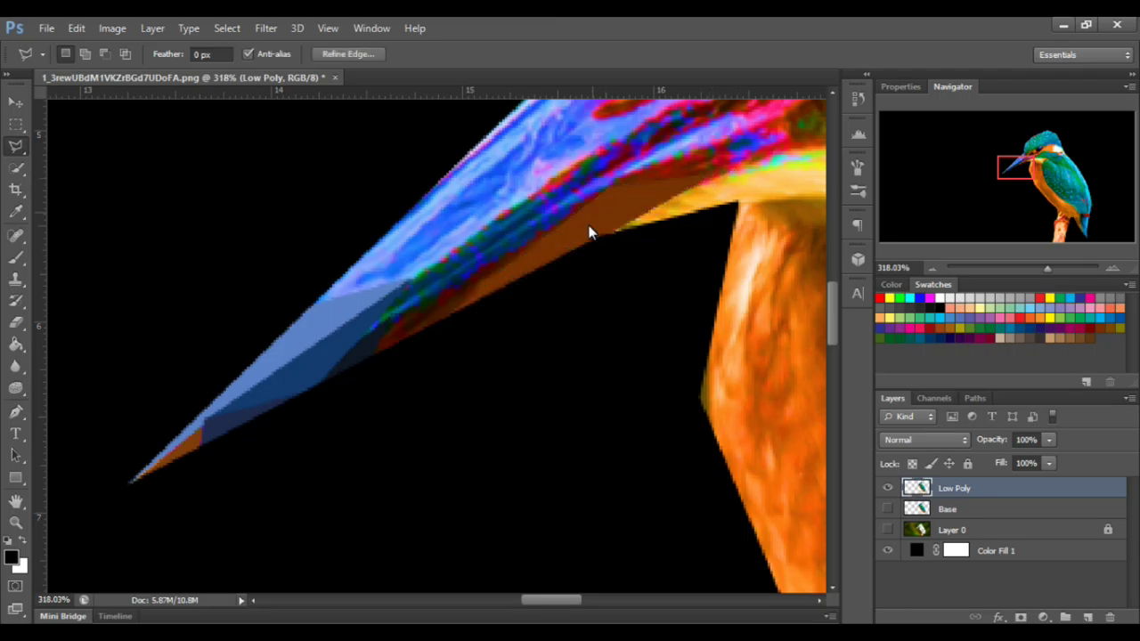
key(ctrl+d)
Outline the dark red and blue strip just above the brown facet and average it into one flat colour
scroll(528, 266, down, 4)
scroll(506, 278, up, 5)
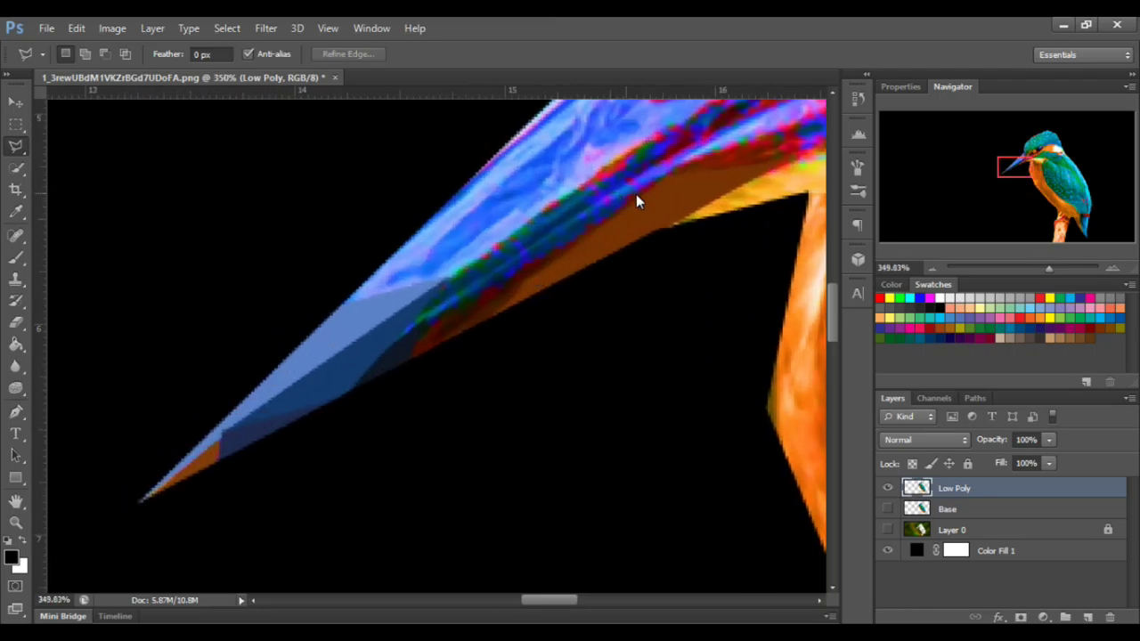
click(685, 167)
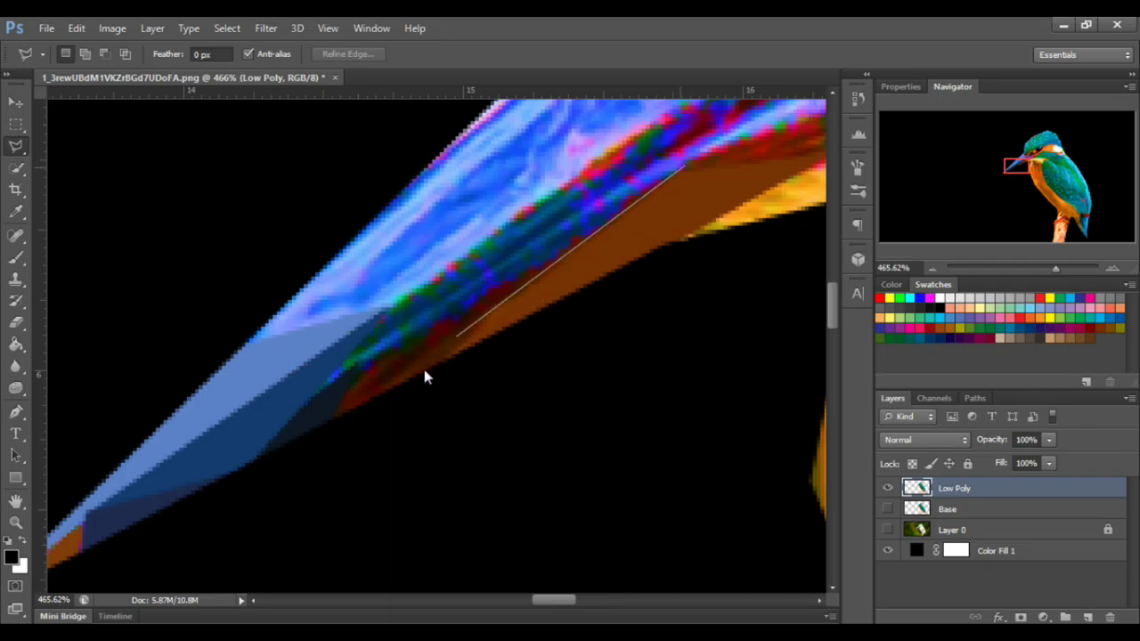
click(384, 406)
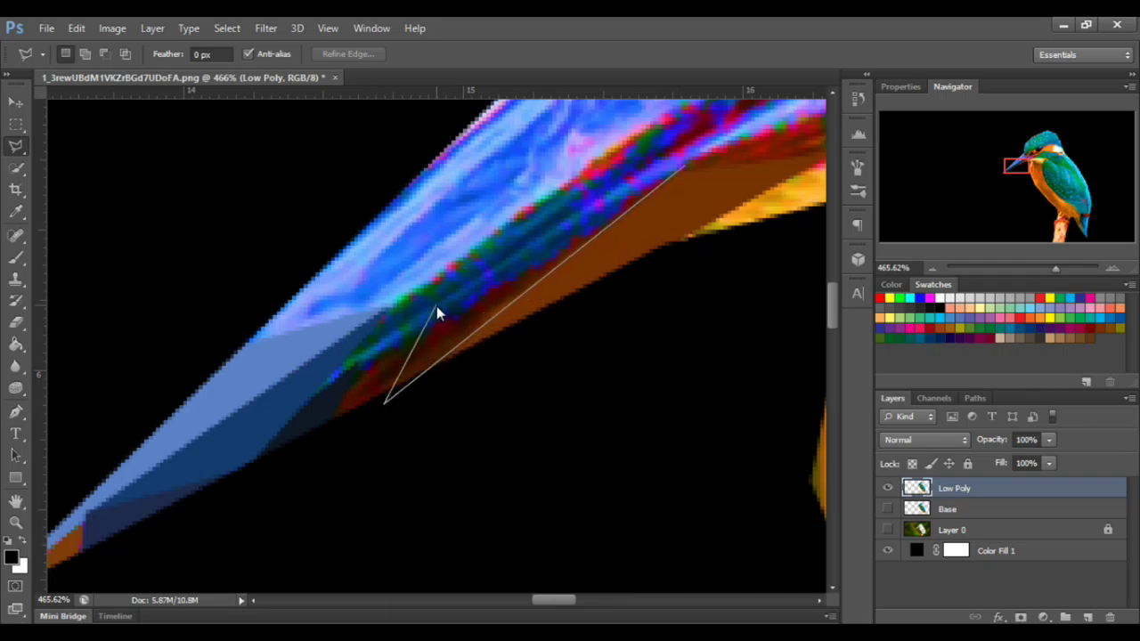
click(437, 312)
click(684, 167)
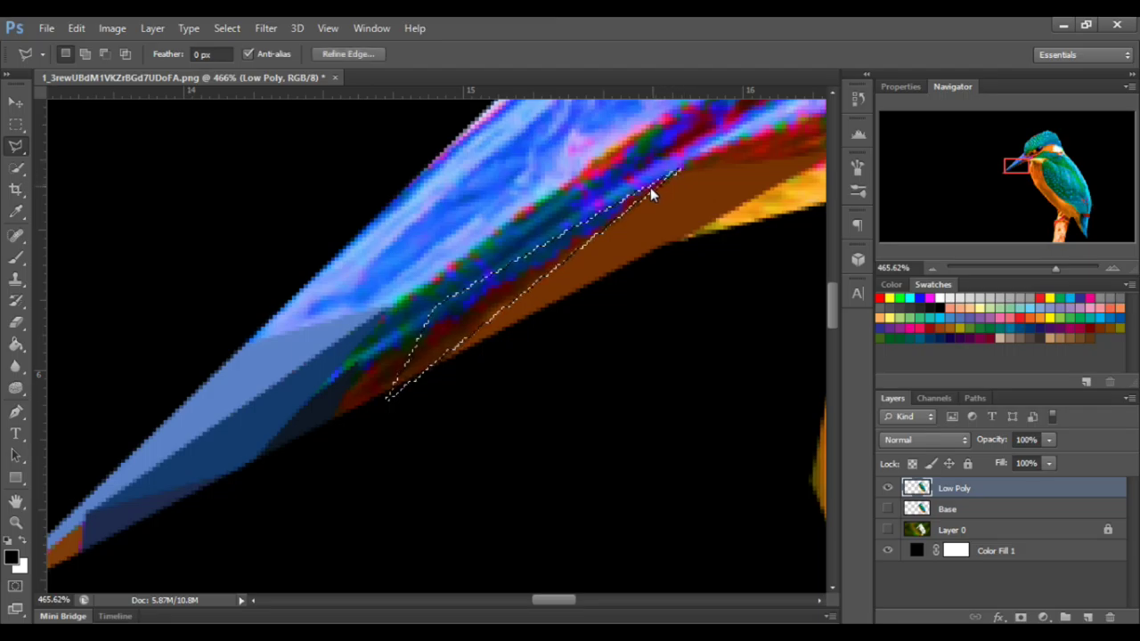
key(ctrl+f)
key(ctrl+d)
Average a small triangle at the tipward end of the dark purple facet, then deselect
drag(389, 352, 468, 353)
scroll(524, 323, down, 2)
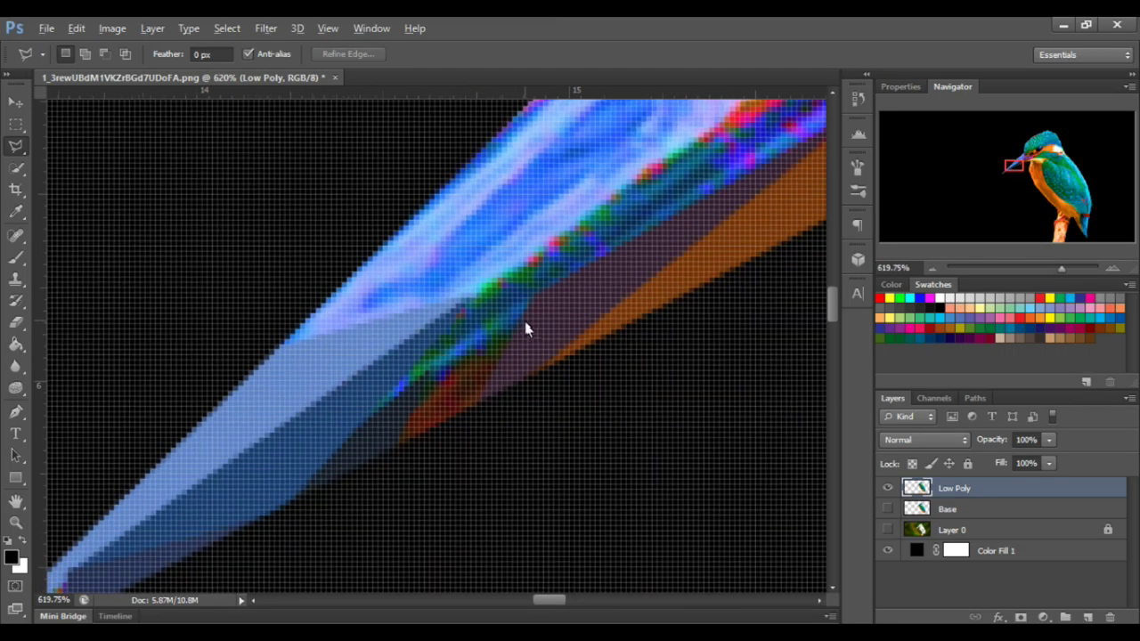
click(530, 310)
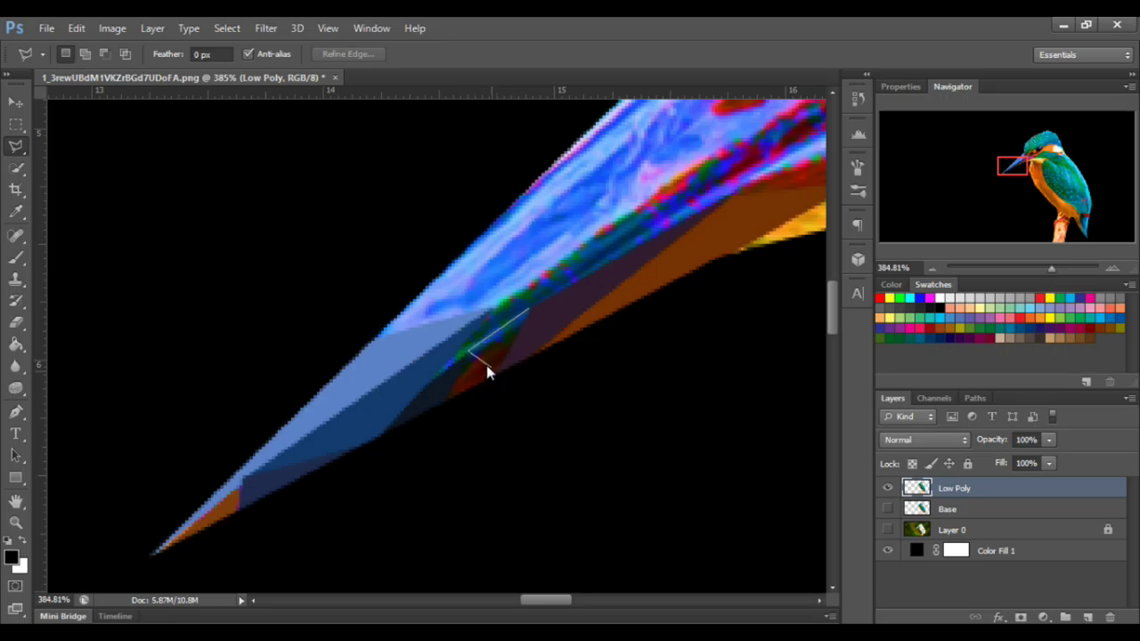
click(498, 373)
click(530, 309)
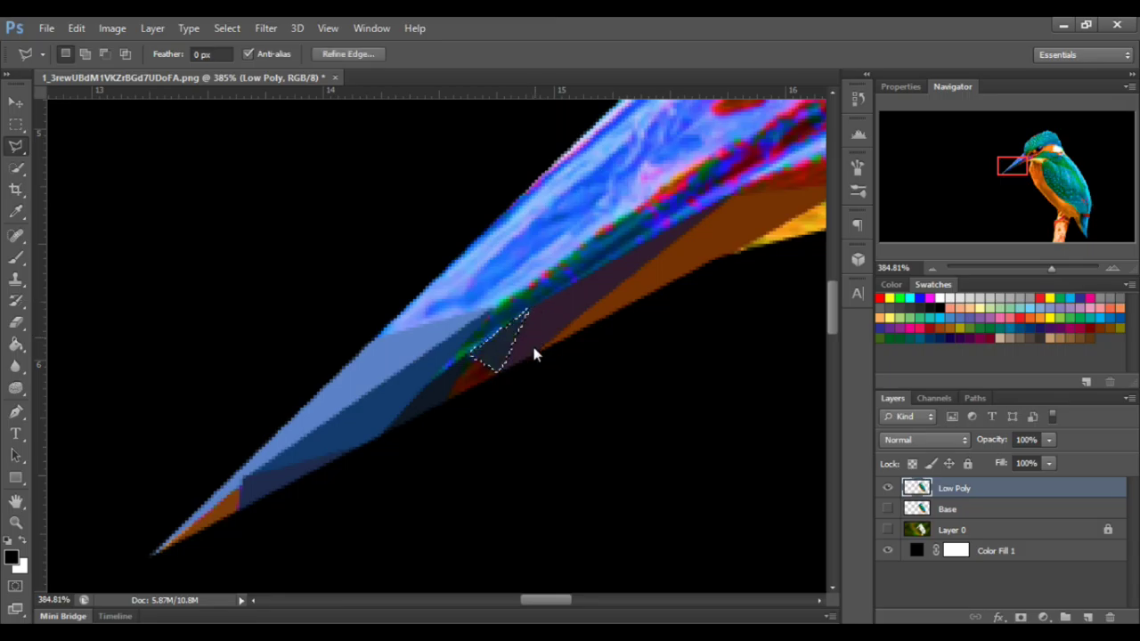
key(ctrl+d)
Average the small dark red triangle on the beak's lower edge between the neighbouring dark facets, then deselect
scroll(521, 367, left, 1)
scroll(517, 365, up, 3)
scroll(497, 361, down, 2)
click(475, 355)
click(451, 406)
click(521, 379)
click(474, 353)
key(ctrl+d)
Select the blue-green strip running above the dark purple facet and average it into a flat dark blue facet
scroll(523, 365, down, 3)
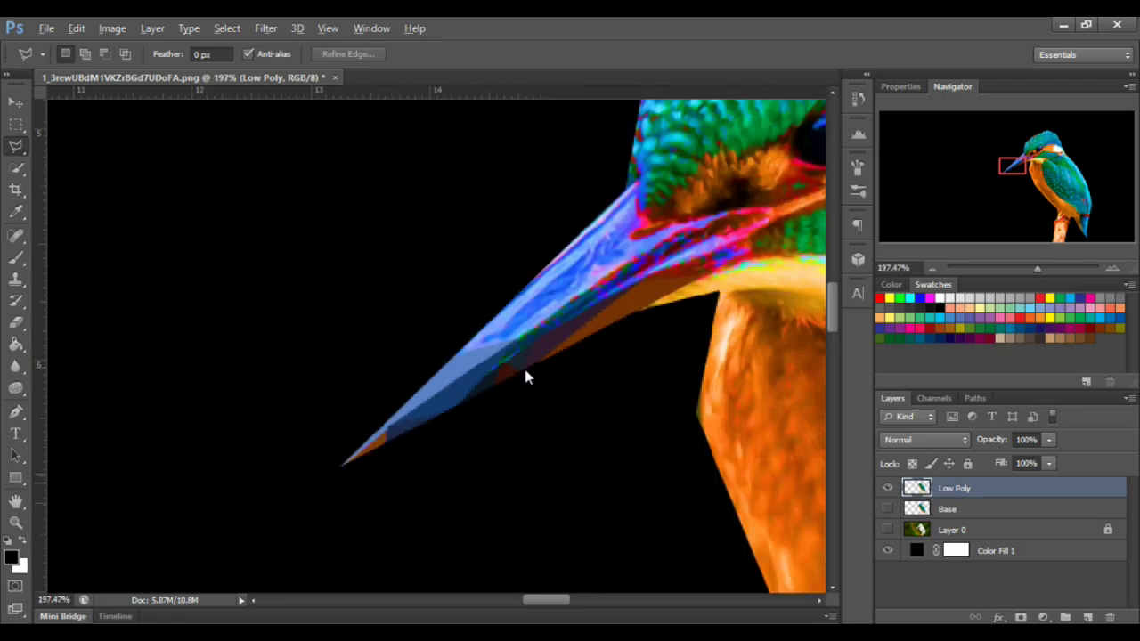
scroll(573, 375, down, 1)
scroll(529, 377, up, 3)
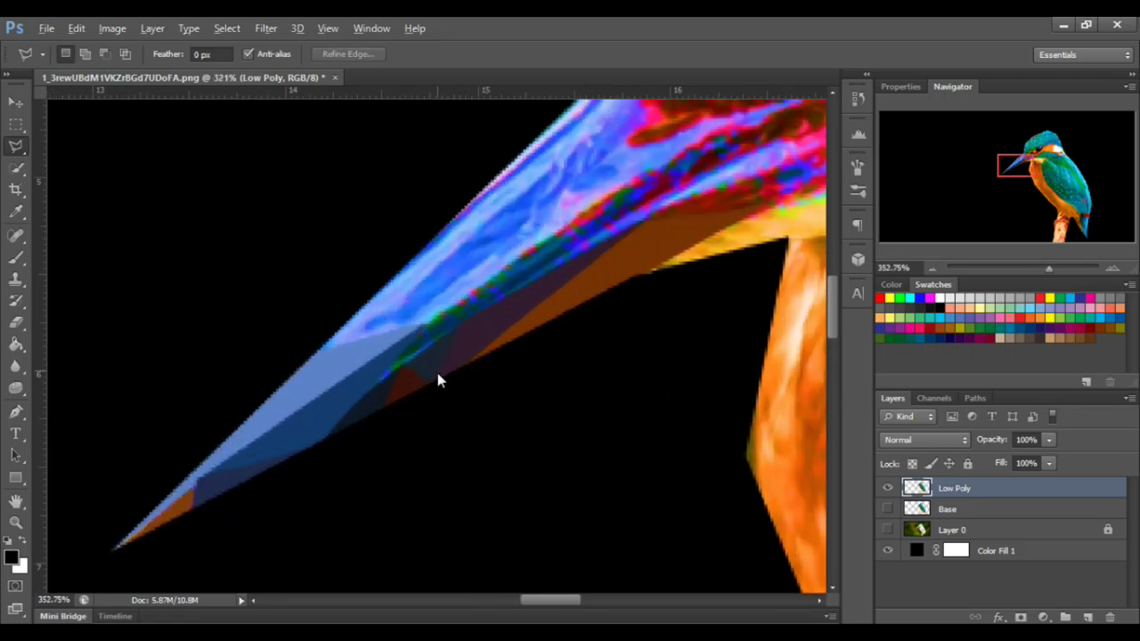
scroll(437, 380, up, 1)
click(352, 398)
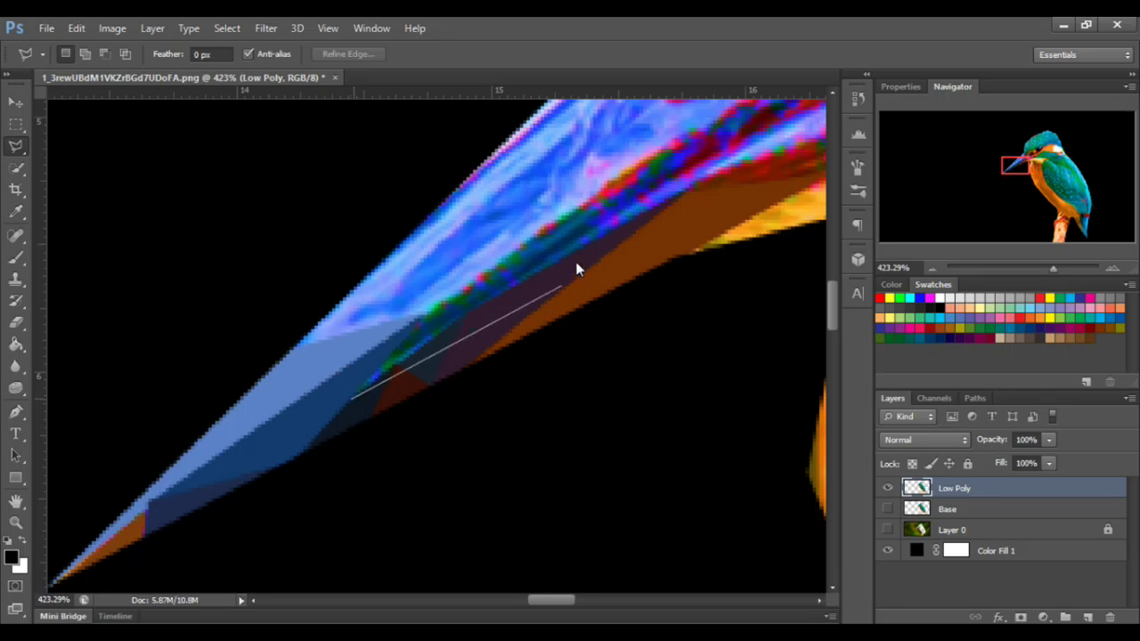
click(554, 220)
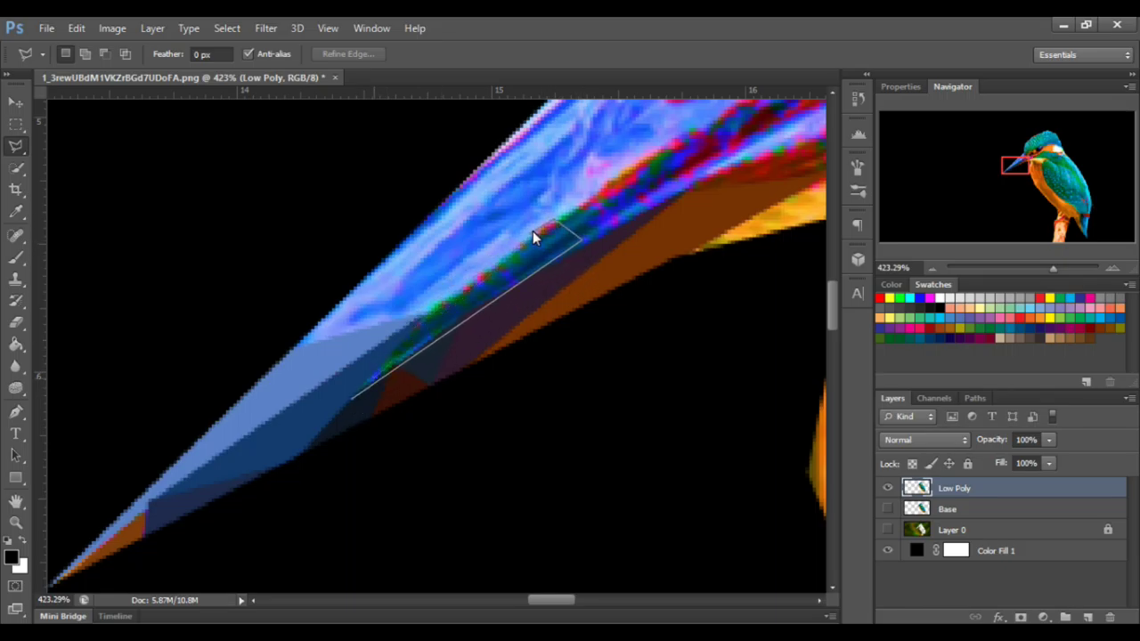
click(355, 398)
Average the leftover green speckled sliver between the pale blue and dark blue facets, then deselect
scroll(431, 408, up, 4)
scroll(431, 408, down, 5)
click(328, 443)
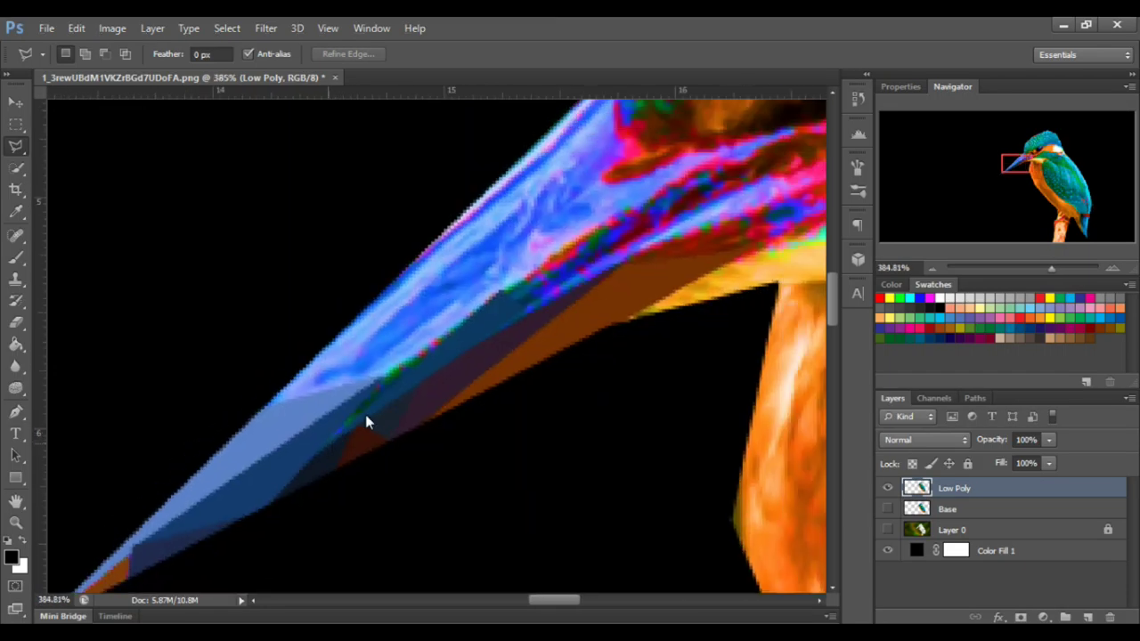
click(462, 328)
click(379, 382)
click(329, 443)
key(ctrl+f)
key(ctrl+d)
scroll(333, 444, down, 4)
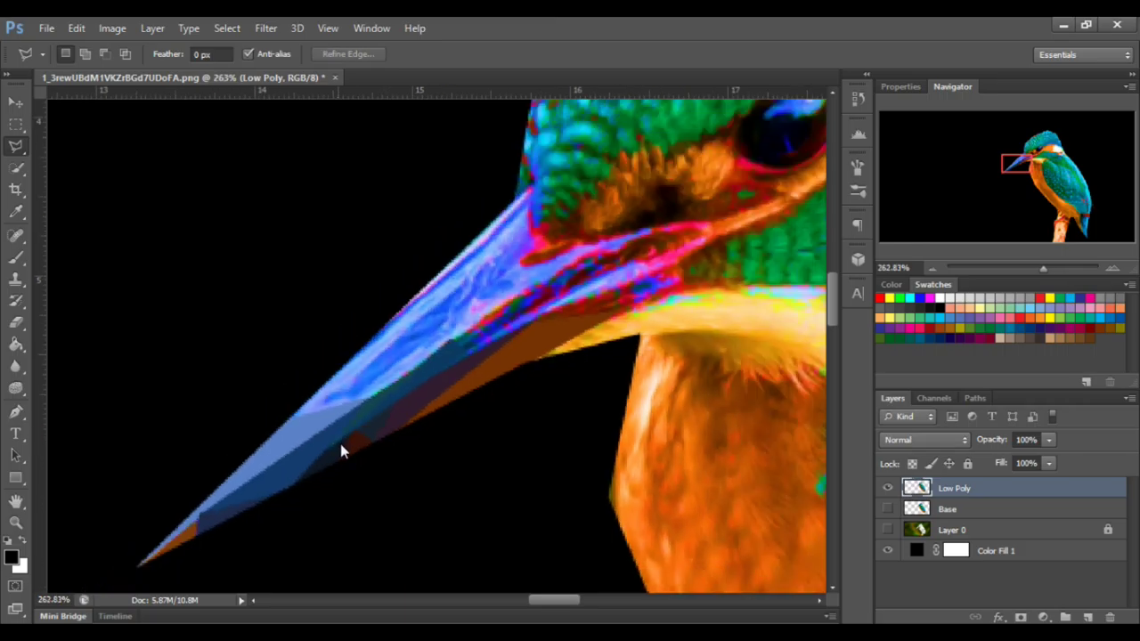
scroll(345, 450, down, 1)
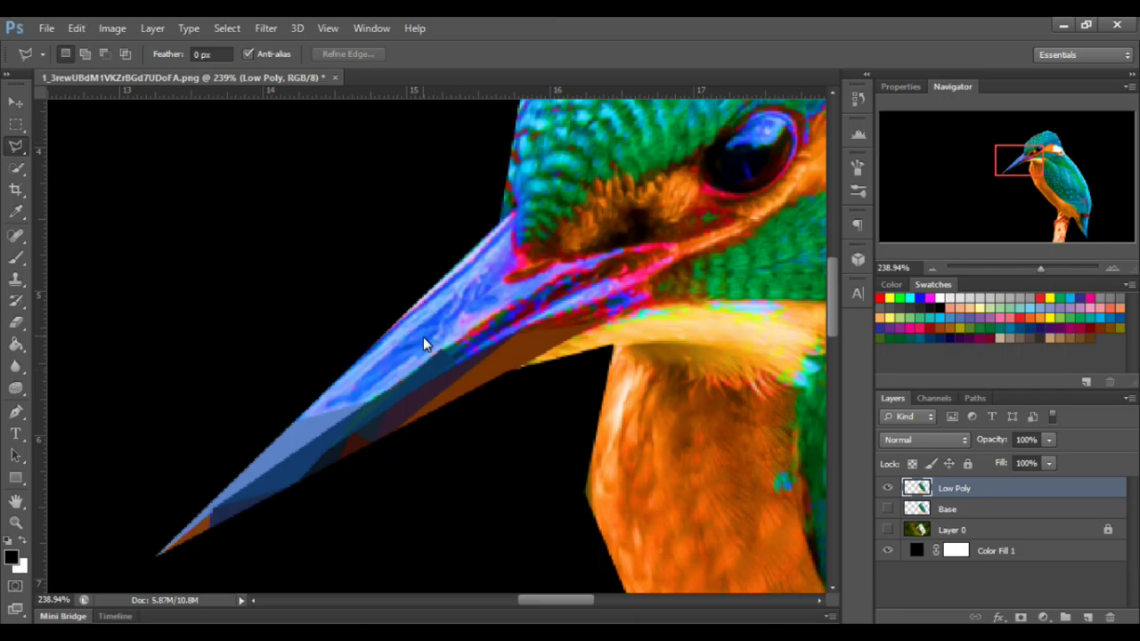
Save the document as a Photoshop file named Low Poly
key(ctrl+shift+s)
text(Low Polu)
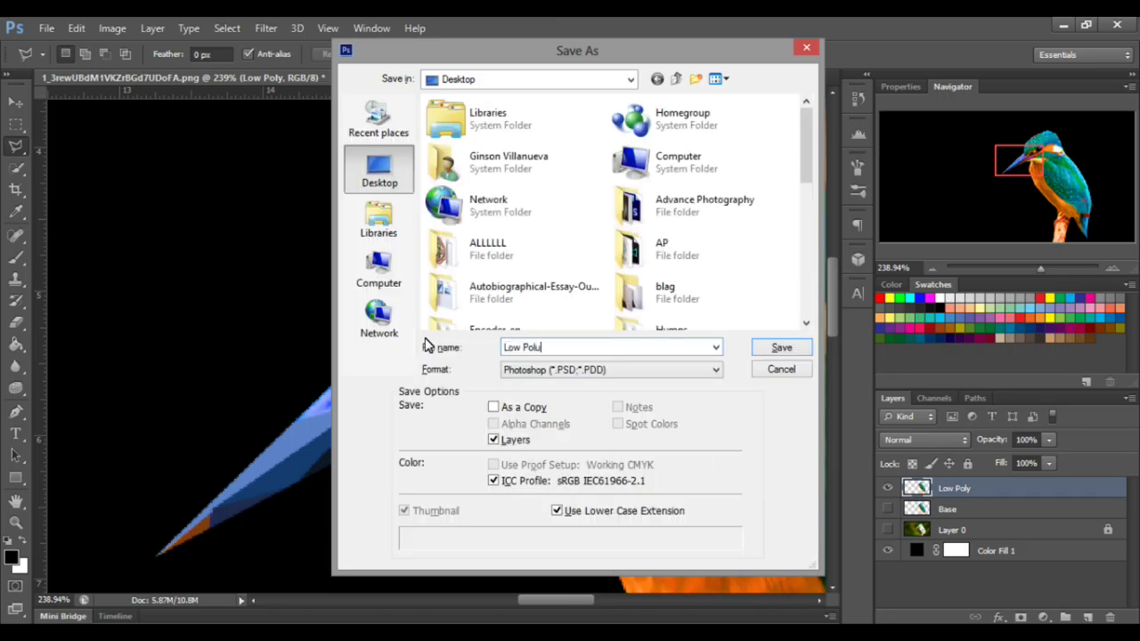
key(Return)
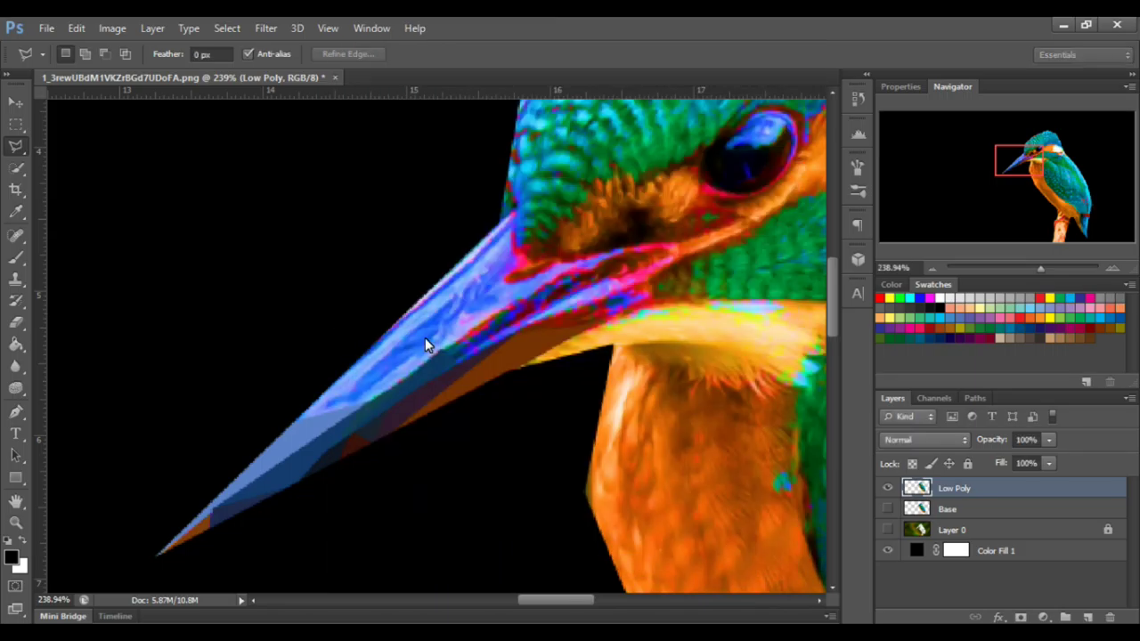
Try averaging a blue triangle on the beak's upper edge, directly behind the pale blue tip facet
scroll(402, 425, up, 2)
scroll(403, 425, up, 1)
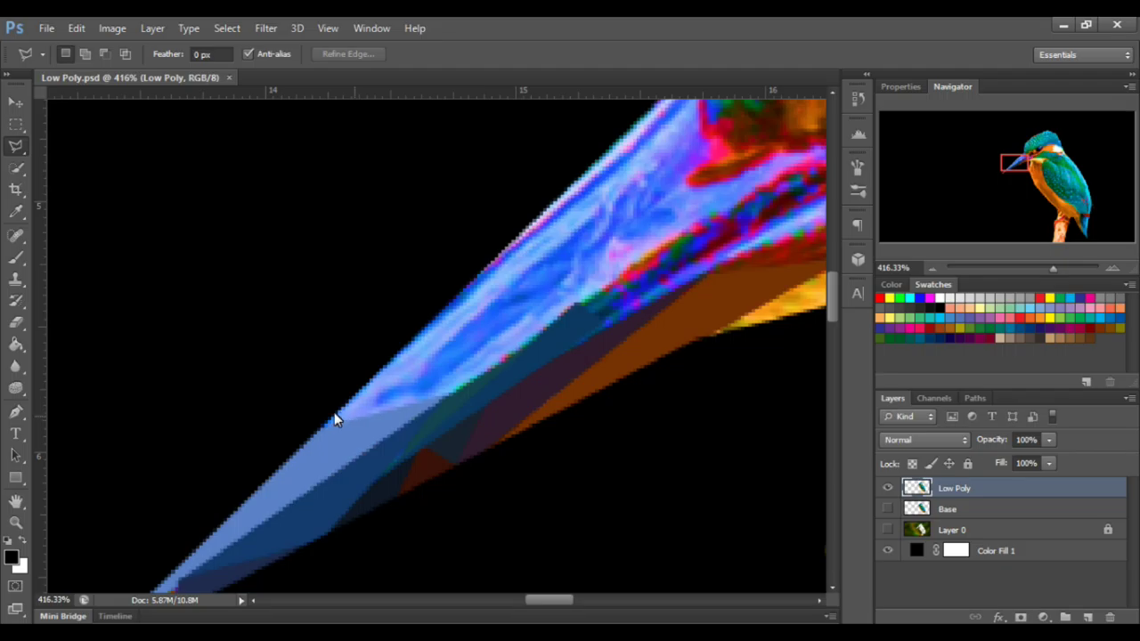
click(312, 427)
click(461, 393)
double_click(366, 366)
key(ctrl+f)
key(ctrl+d)
scroll(416, 356, down, 1)
scroll(417, 360, right, 1)
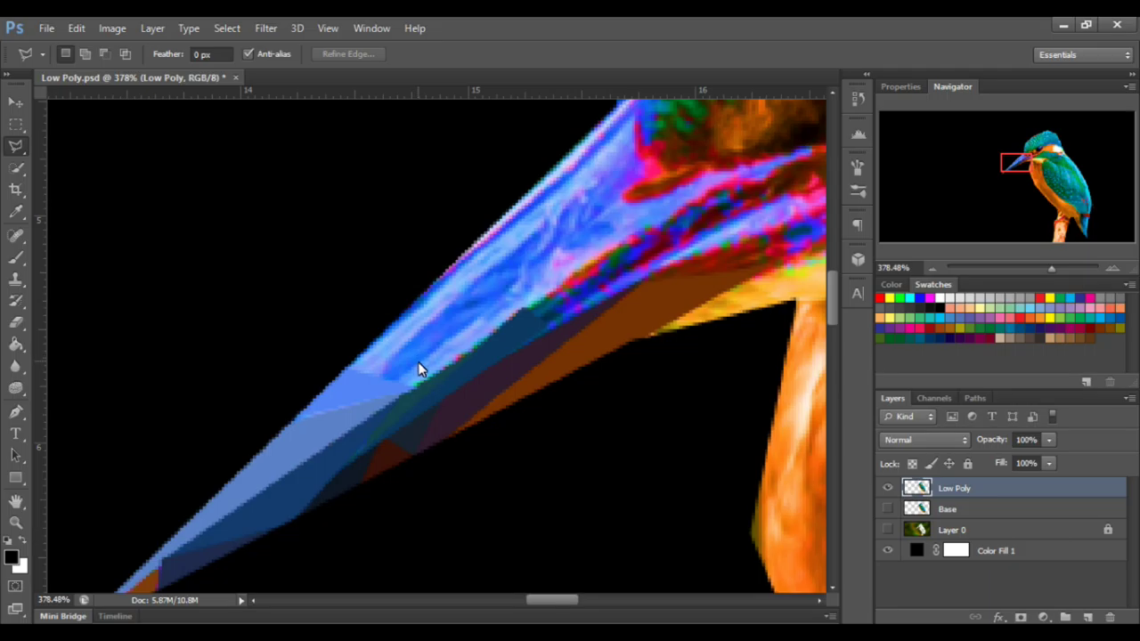
Undo the averaging and selection of the last blue triangle on the beak
key(ctrl+alt+z)
key(ctrl+alt+z)
key(ctrl+alt+z)
Average a narrower blue triangle against the pale blue tip facet on the beak's upper edge, then deselect
click(279, 425)
click(431, 383)
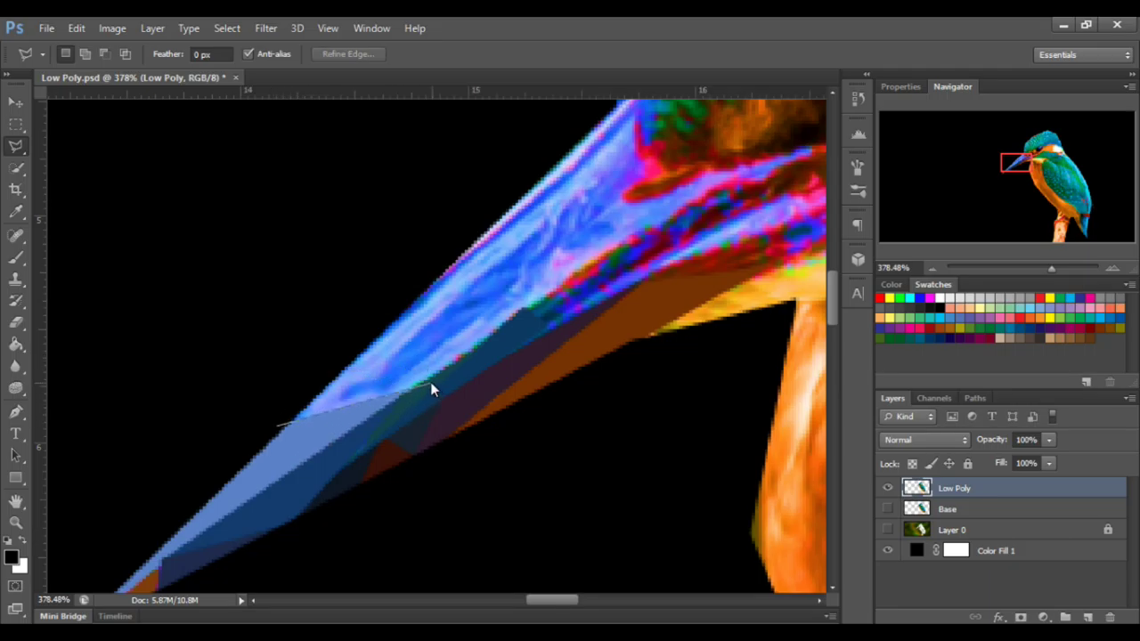
double_click(310, 393)
key(ctrl+f)
key(ctrl+d)
Average the long light blue strip above the dark blue and green facets in mid-beak, then deselect
scroll(427, 346, right, 2)
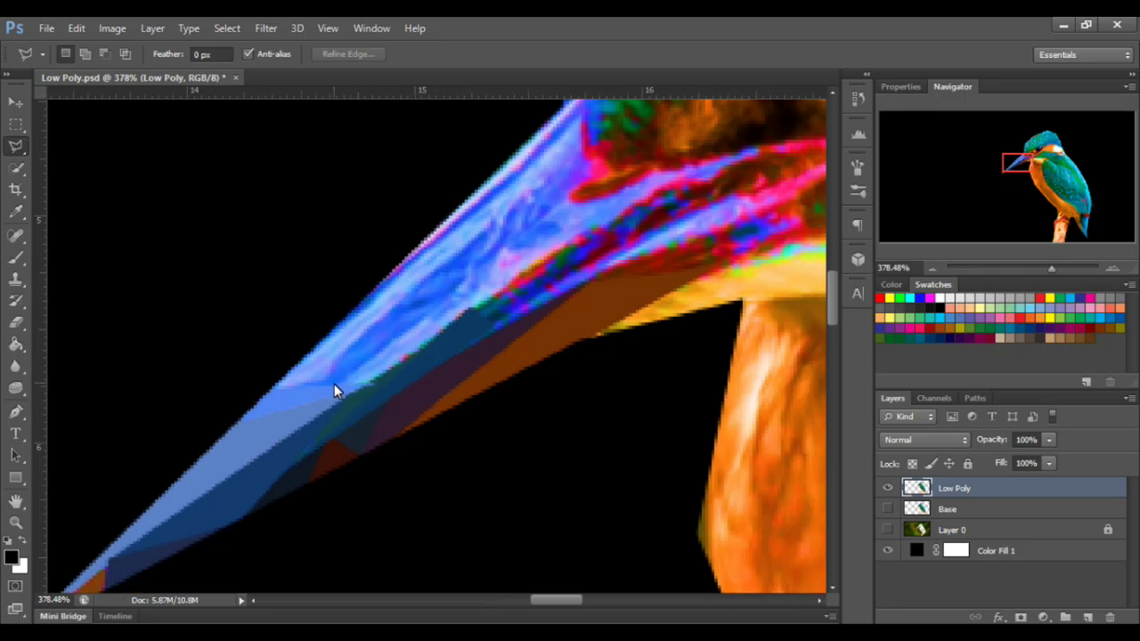
click(530, 269)
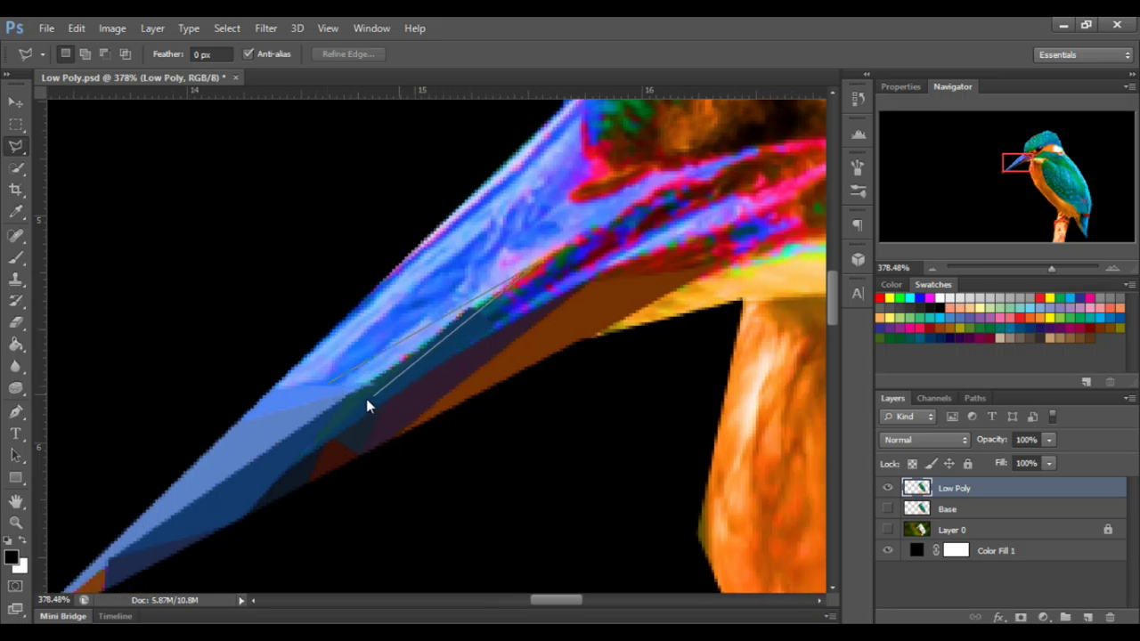
click(325, 386)
key(ctrl+f)
key(ctrl+d)
Average the speckled strip above the dark purple and brown facets into a flat indigo facet, then deselect
scroll(458, 319, right, 2)
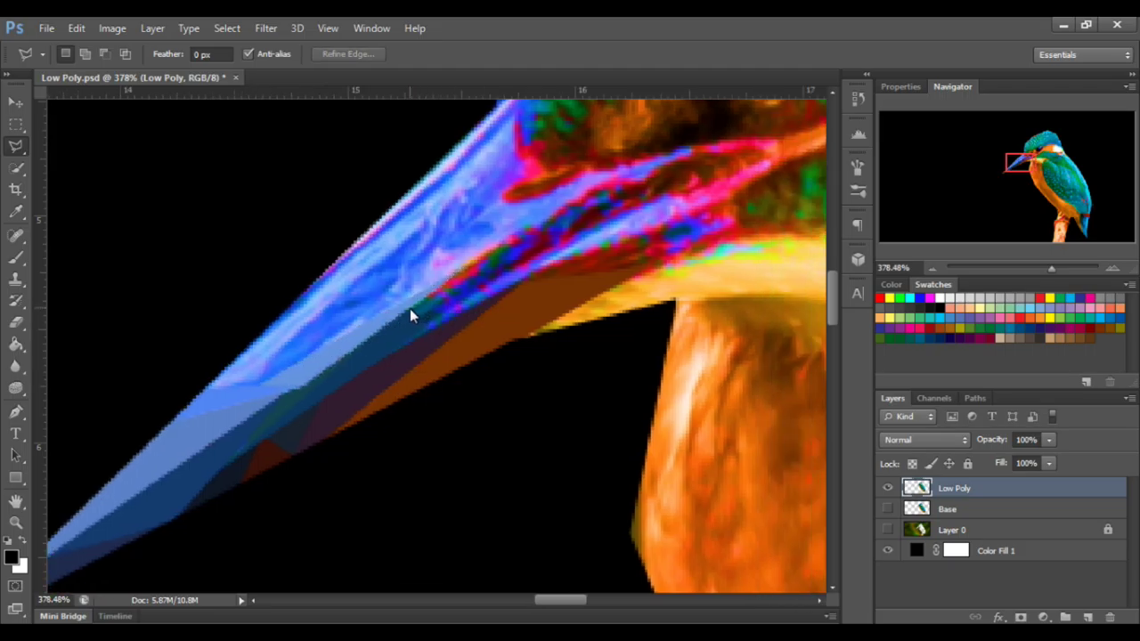
click(433, 324)
click(572, 260)
click(409, 305)
key(ctrl+f)
key(ctrl+d)
Average the red triangle above the brown facet near the beak's base, then deselect
scroll(488, 303, right, 2)
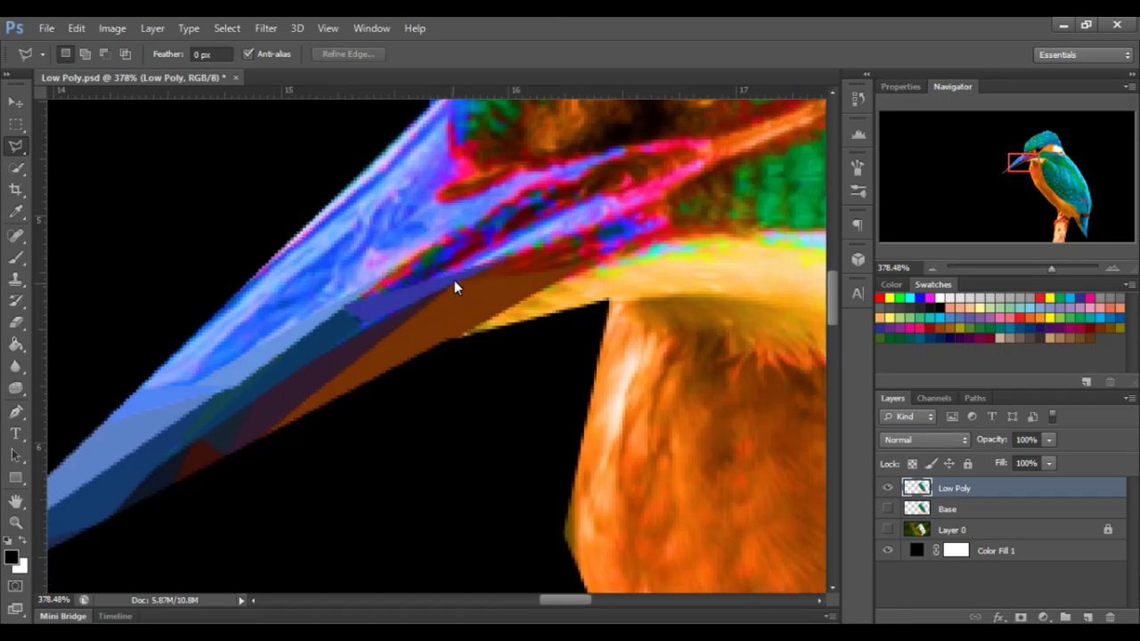
click(457, 280)
click(594, 270)
double_click(605, 217)
key(ctrl+f)
key(ctrl+d)
Average the yellow triangle beneath the brown and dark red facets along the beak's lower edge, then deselect
scroll(528, 235, right, 2)
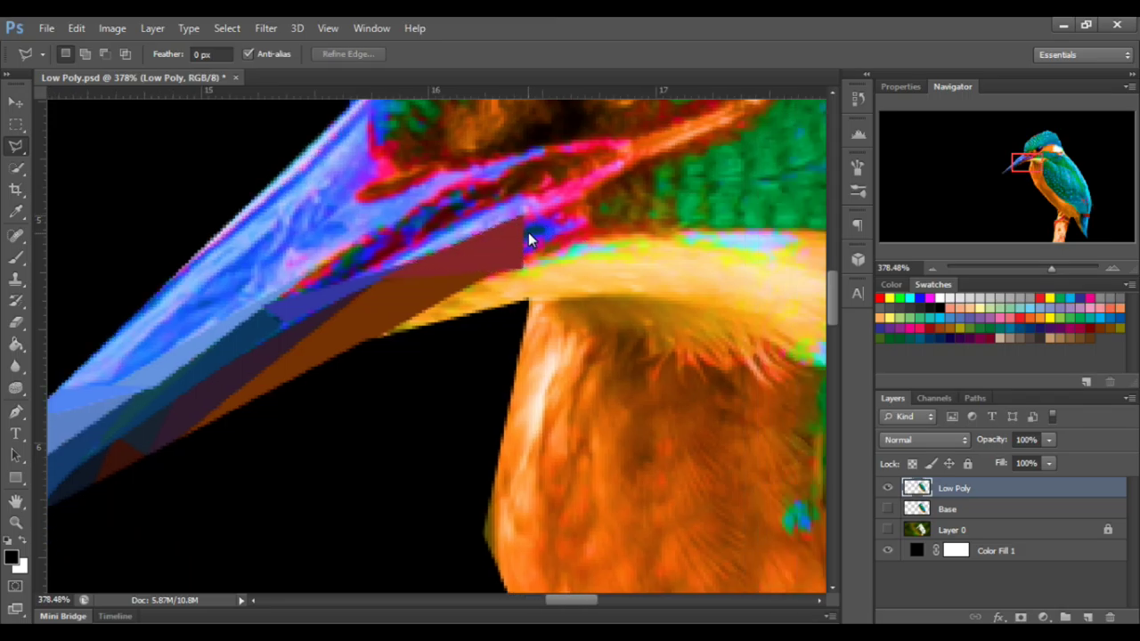
click(370, 345)
click(519, 258)
double_click(528, 303)
key(ctrl+f)
key(ctrl+d)
Average the small yellow triangle between the golden facet and the start of the throat
scroll(439, 313, right, 2)
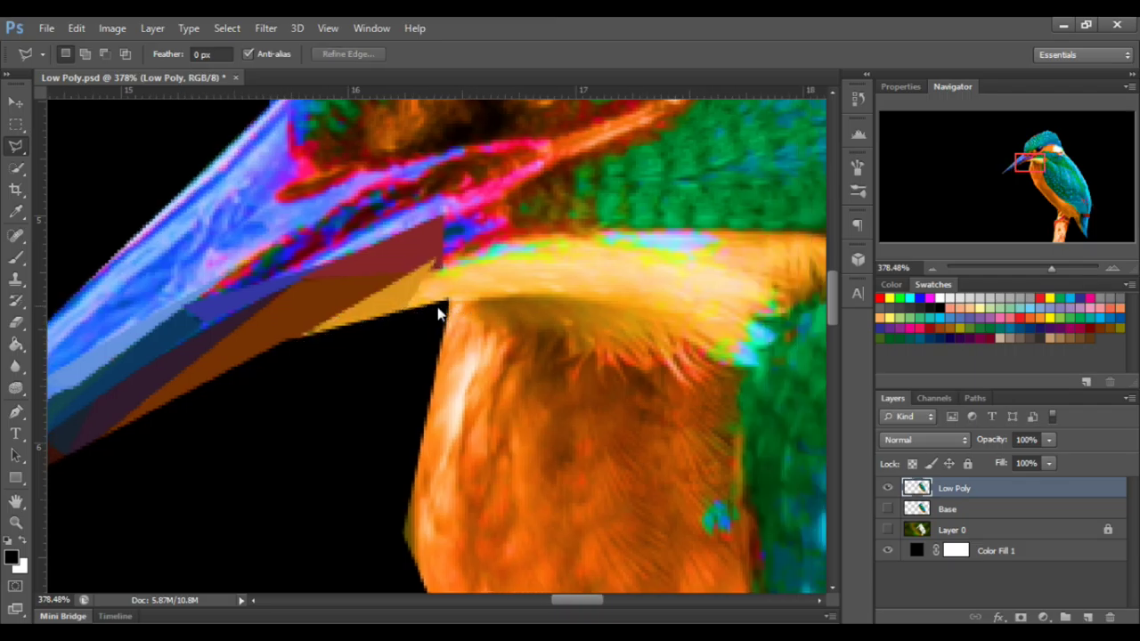
click(452, 303)
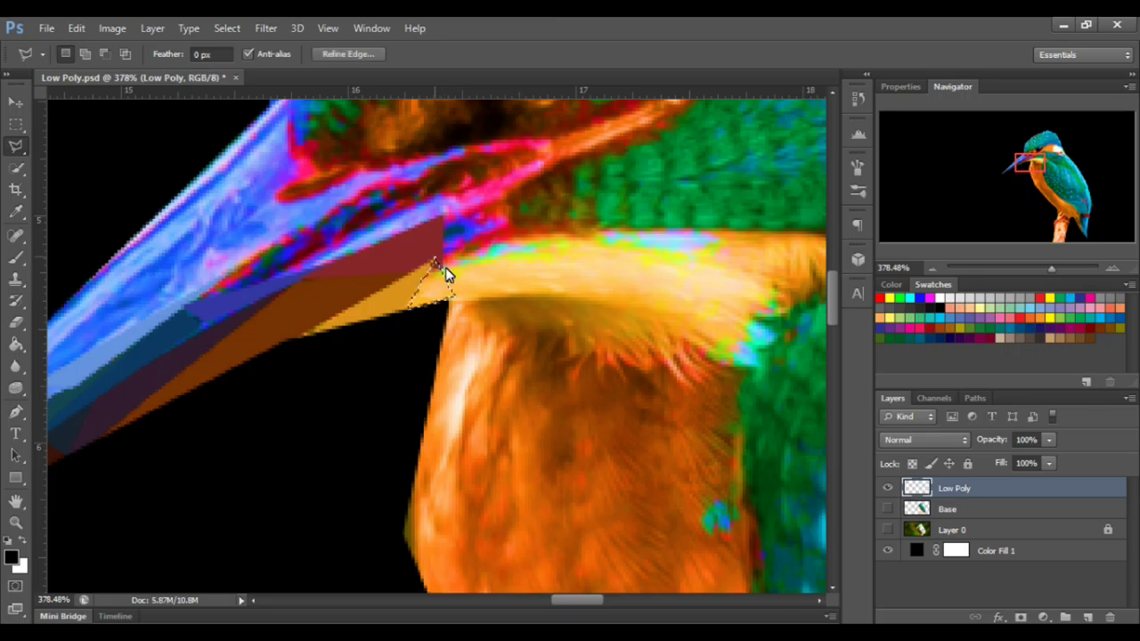
scroll(446, 267, right, 2)
Average a long triangle along the pale yellow throat band, starting at the dark red facet's lower corner, then deselect
click(369, 260)
click(531, 250)
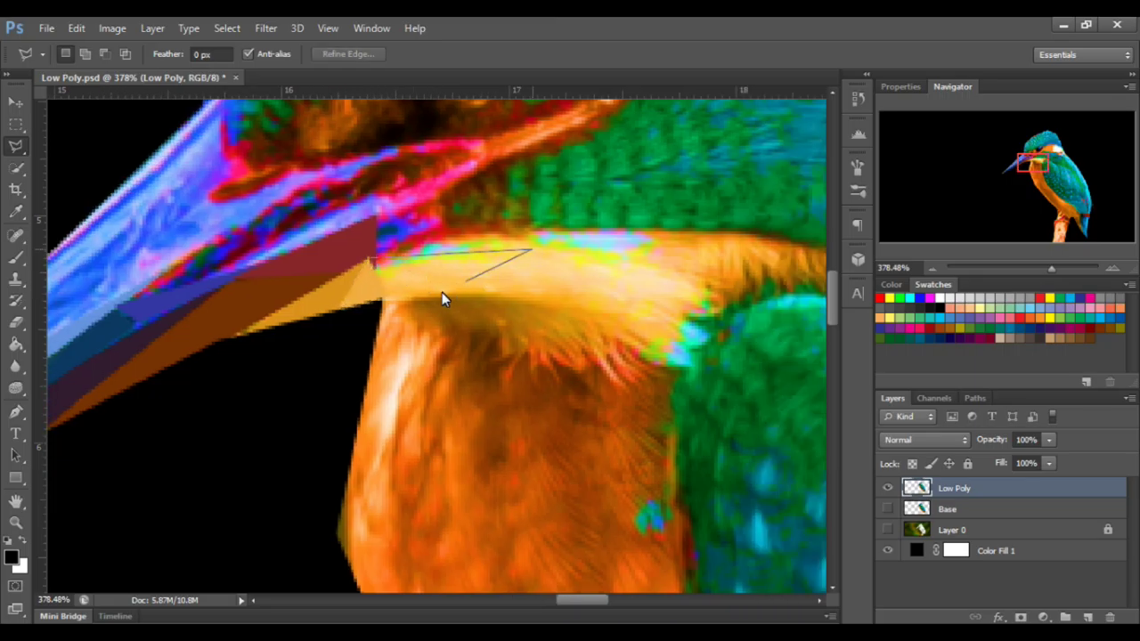
click(390, 300)
key(ctrl+f)
key(ctrl+d)
Average the pale yellow triangle directly below the new throat-band facet, above the orange breast, then deselect
scroll(406, 294, right, 2)
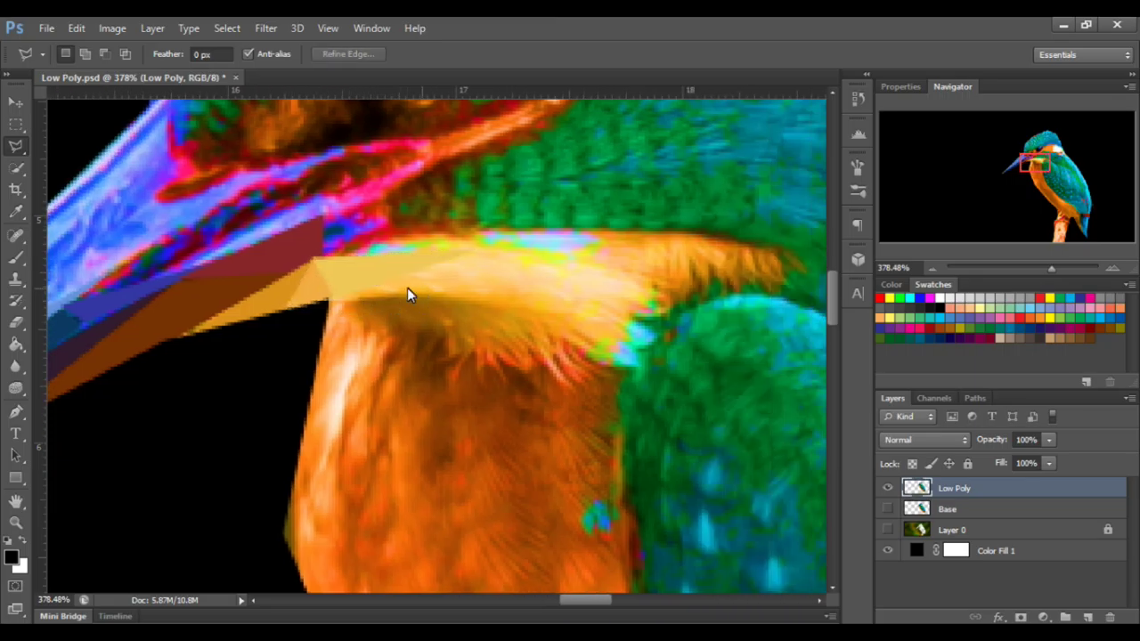
click(337, 295)
click(550, 313)
click(463, 250)
click(332, 294)
key(ctrl+f)
key(ctrl+d)
Outline the next facet in the textured blue upper beak, starting where the bright blue and light blue facets meet
scroll(259, 296, down, 5)
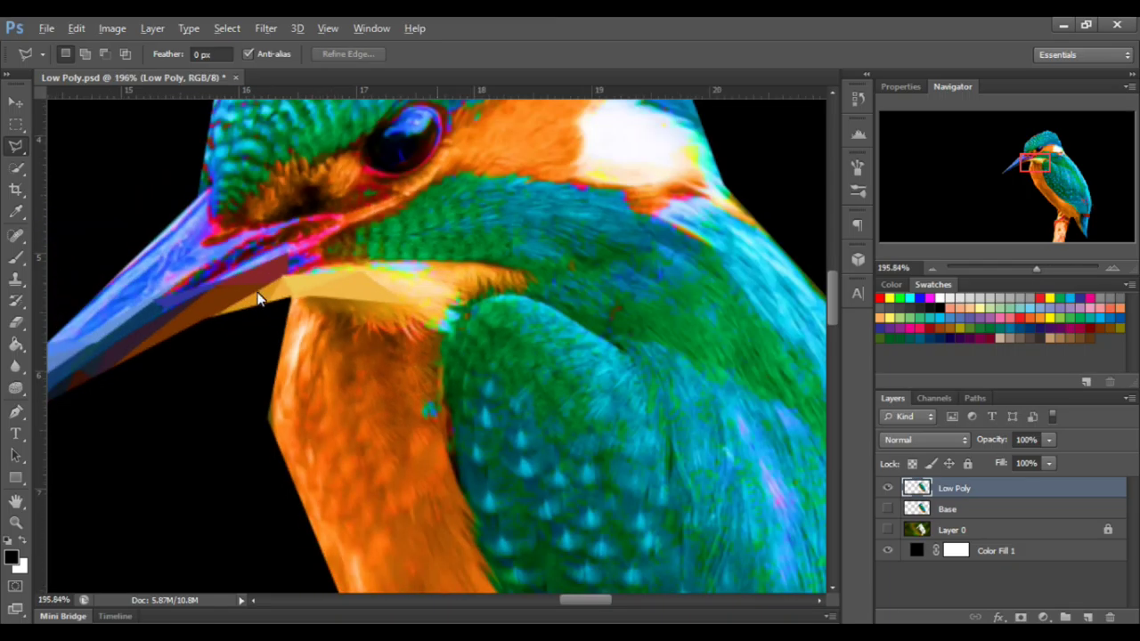
scroll(267, 296, left, 5)
scroll(350, 290, up, 5)
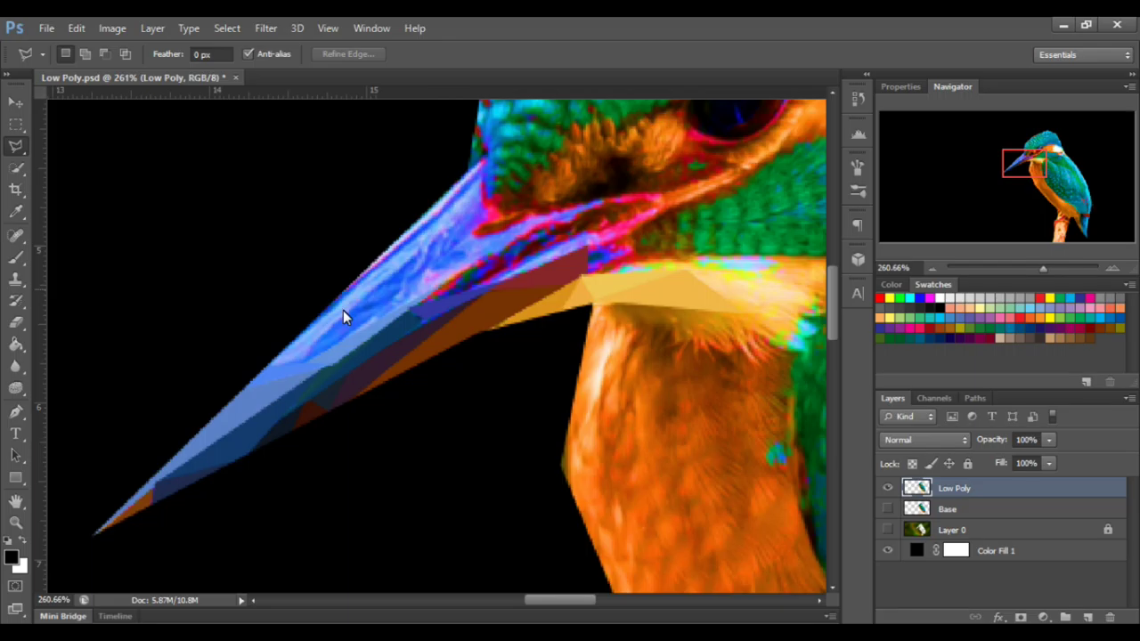
click(296, 388)
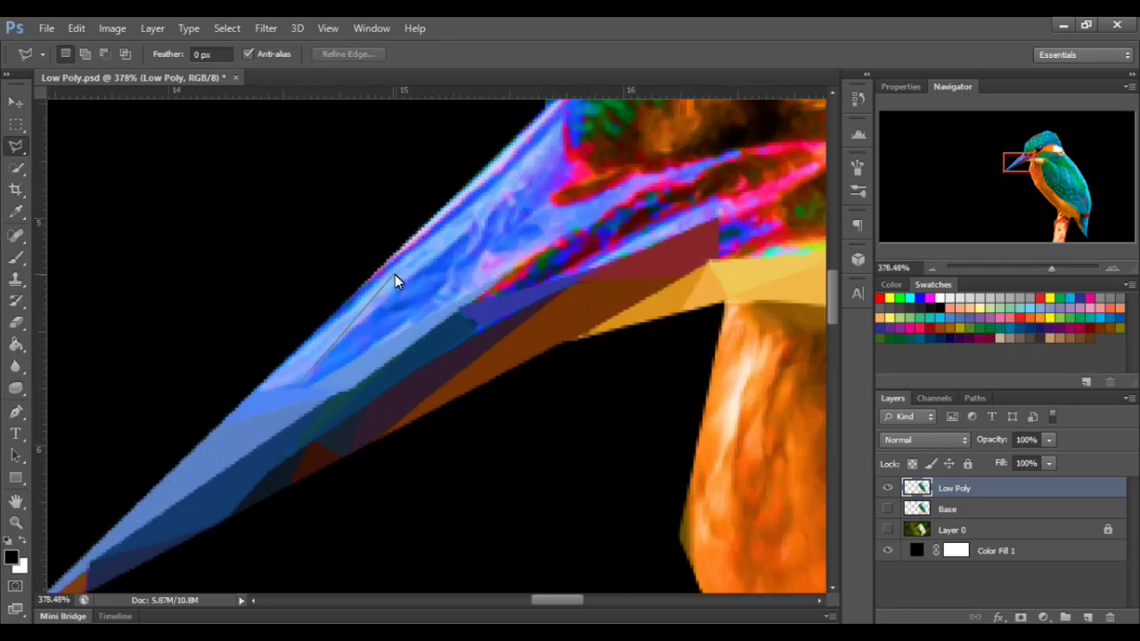
click(394, 289)
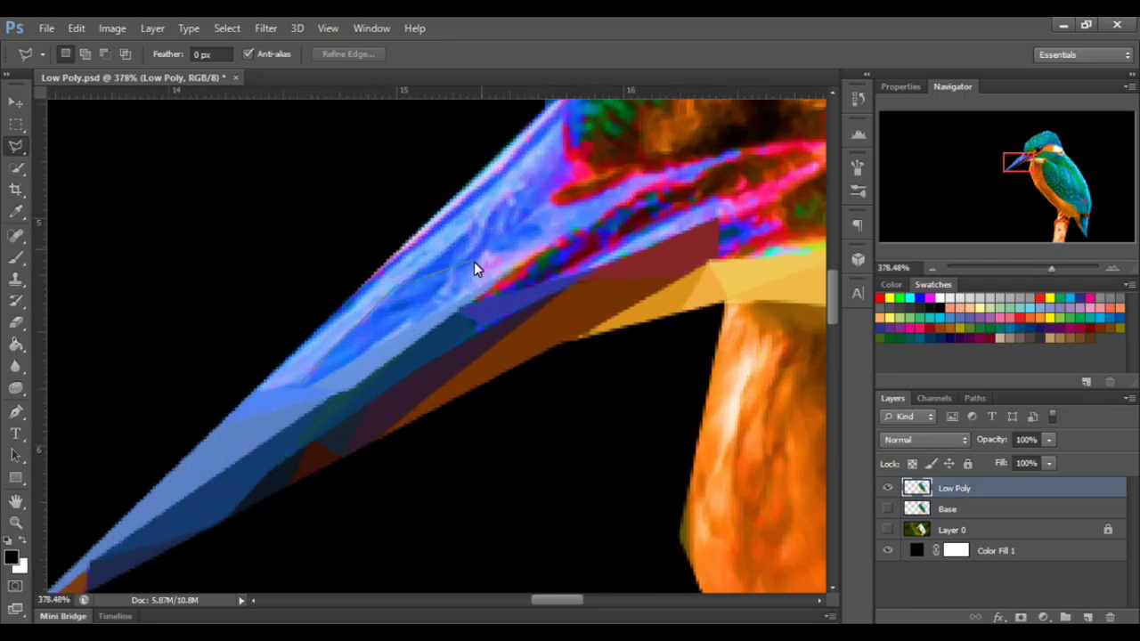